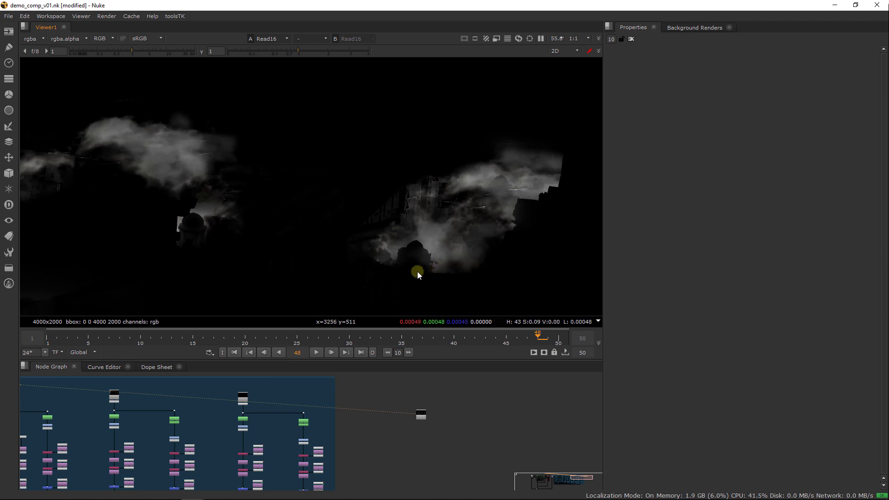
# Examine the smoke elements across the Read16 image at frame 48, especially the cloud around the dome on the right.
pyautogui.scroll(2, 431, 264)
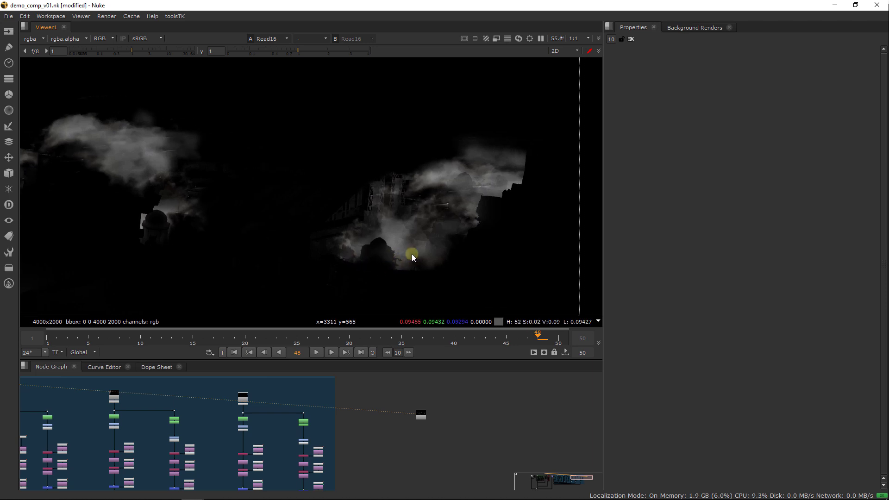
pyautogui.scroll(-2, 385, 269)
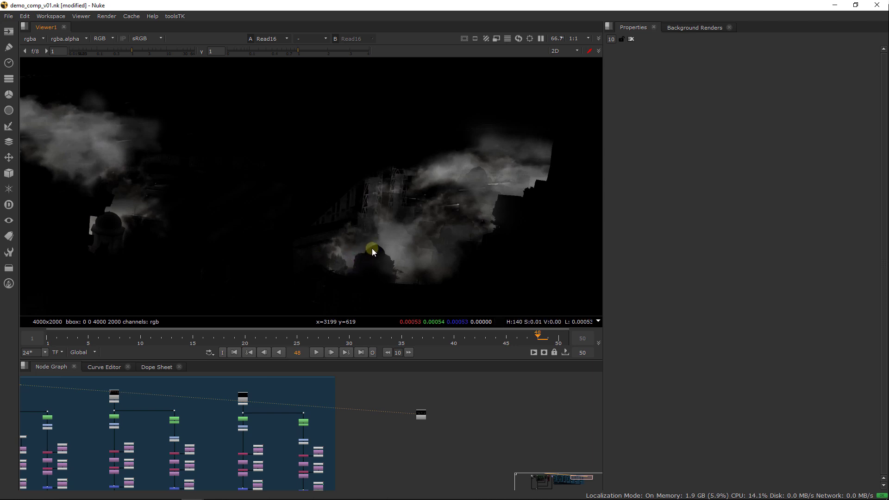
pyautogui.moveTo(403, 271); pyautogui.dragTo(537, 264, button='middle')
pyautogui.moveTo(319, 264); pyautogui.dragTo(499, 246, button='middle')
pyautogui.scroll(-3, 488, 246)
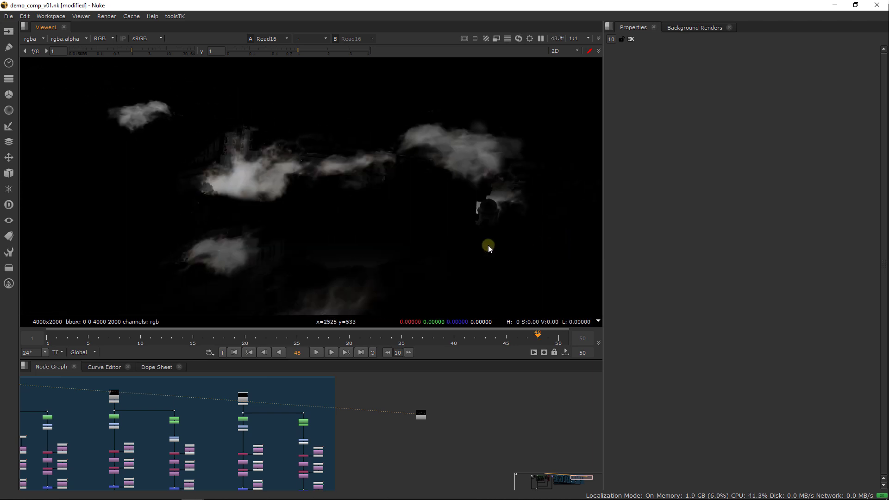
pyautogui.moveTo(391, 262)
pyautogui.mouseDown(button='middle')
pyautogui.moveTo(439, 204)
pyautogui.moveTo(509, 185)
pyautogui.mouseUp(button='middle')
pyautogui.moveTo(413, 253); pyautogui.dragTo(315, 359, button='middle')
pyautogui.moveTo(571, 262); pyautogui.dragTo(288, 267, button='middle')
pyautogui.scroll(1, 388, 253)
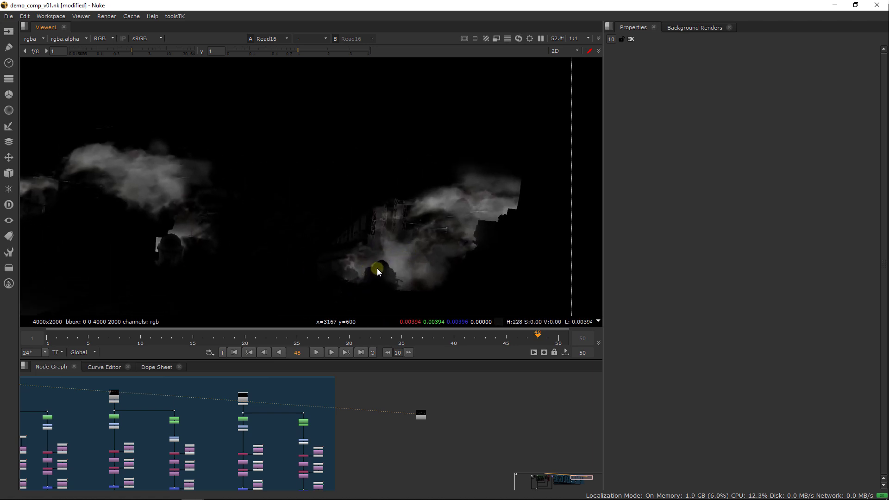
pyautogui.scroll(1, 399, 245)
pyautogui.scroll(1, 400, 245)
pyautogui.scroll(1, 404, 245)
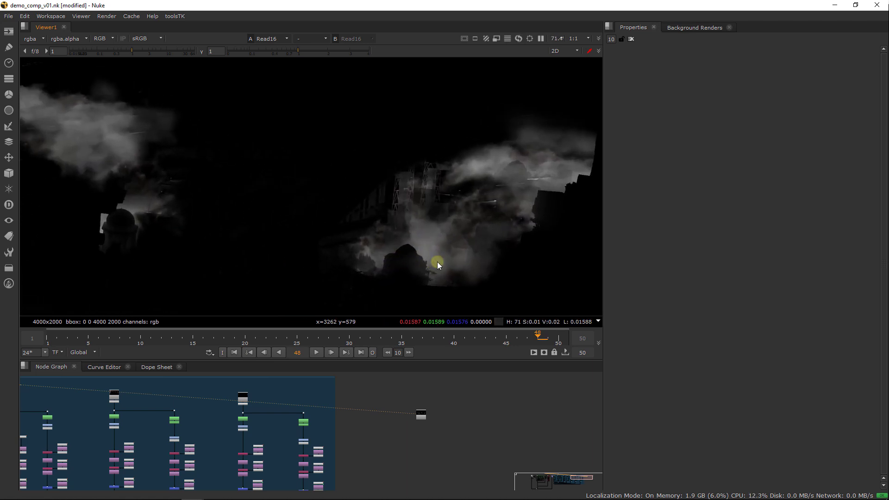
pyautogui.scroll(1, 437, 262)
pyautogui.scroll(1, 473, 247)
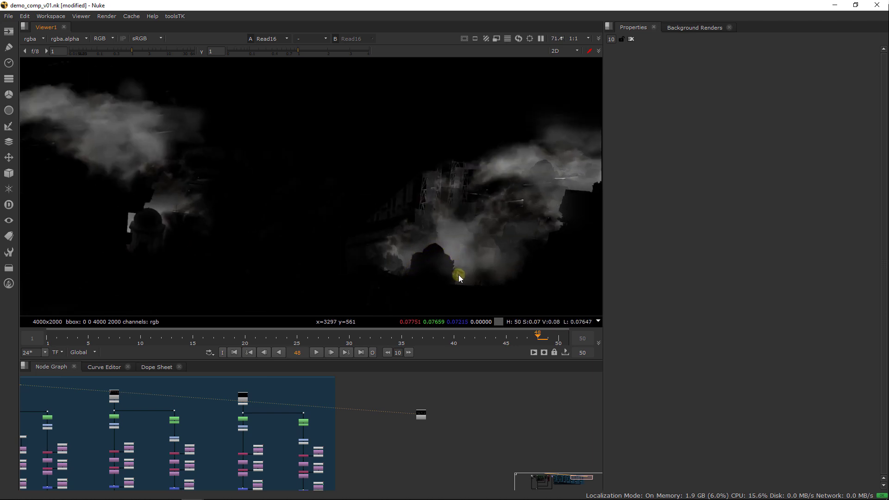
pyautogui.moveTo(365, 275); pyautogui.dragTo(481, 295, button='middle')
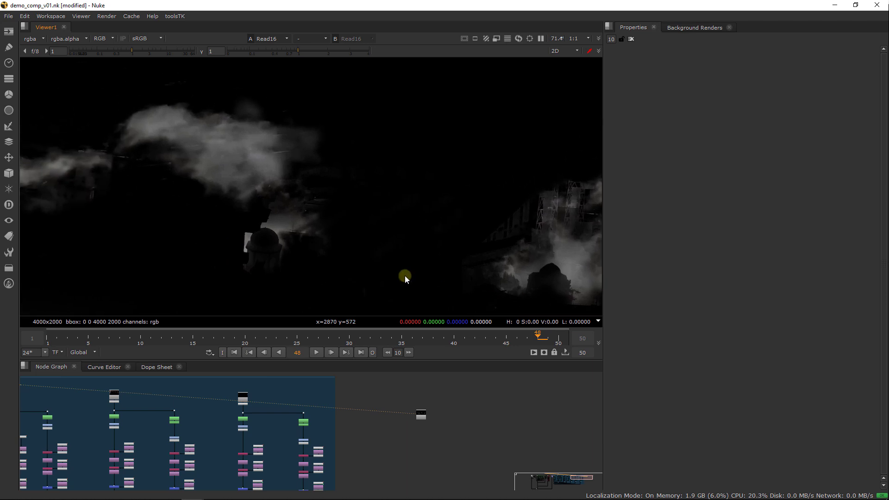
pyautogui.moveTo(420, 251); pyautogui.dragTo(195, 241, button='middle')
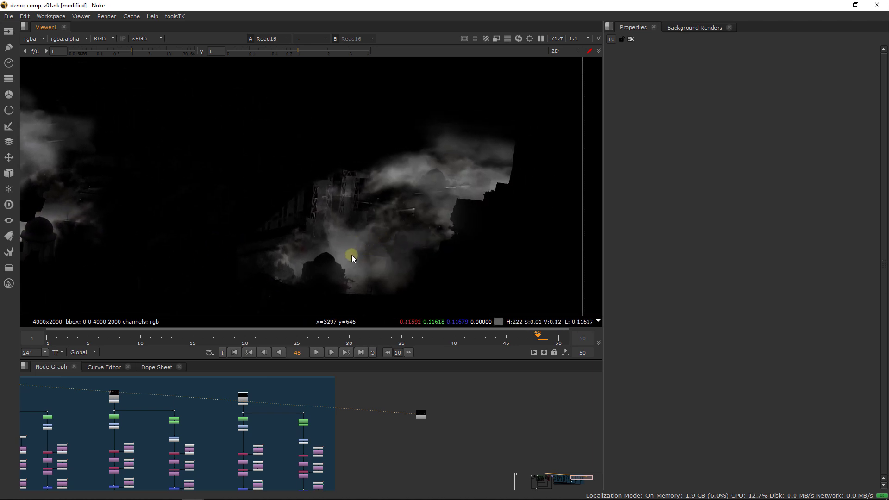
# View the Read10 and Read9 elements to compare them with the smoke image.
pyautogui.press('1')
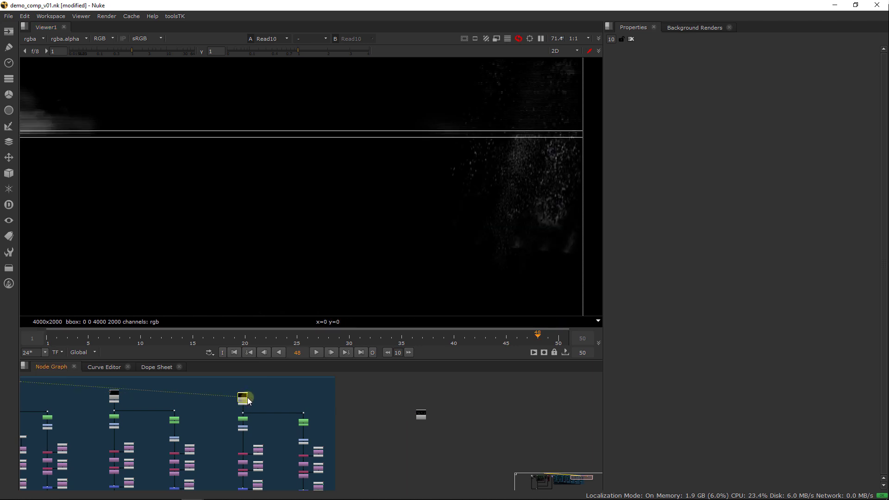
pyautogui.click(118, 391)
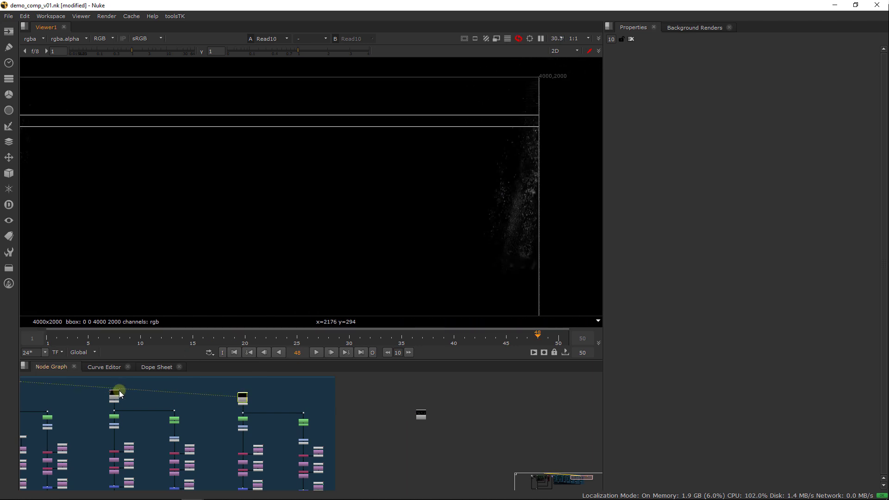
pyautogui.press('1')
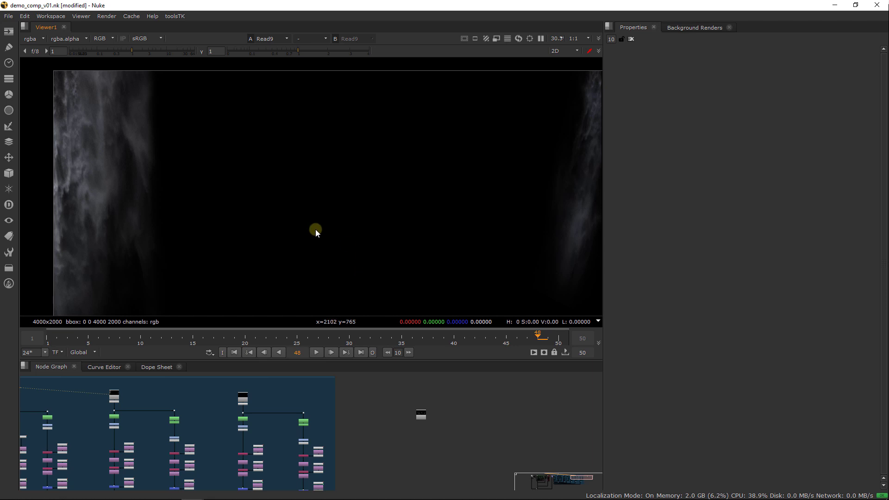
pyautogui.moveTo(308, 253); pyautogui.dragTo(285, 256, button='middle')
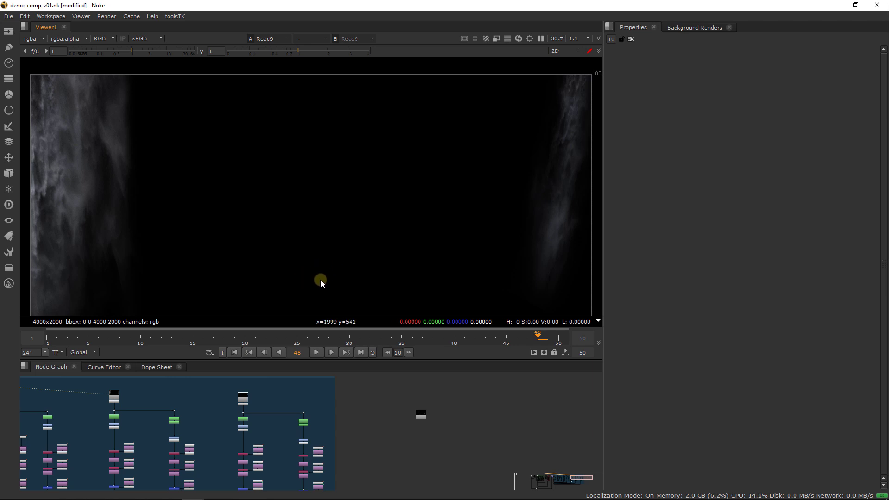
pyautogui.moveTo(378, 290); pyautogui.dragTo(363, 276, button='middle')
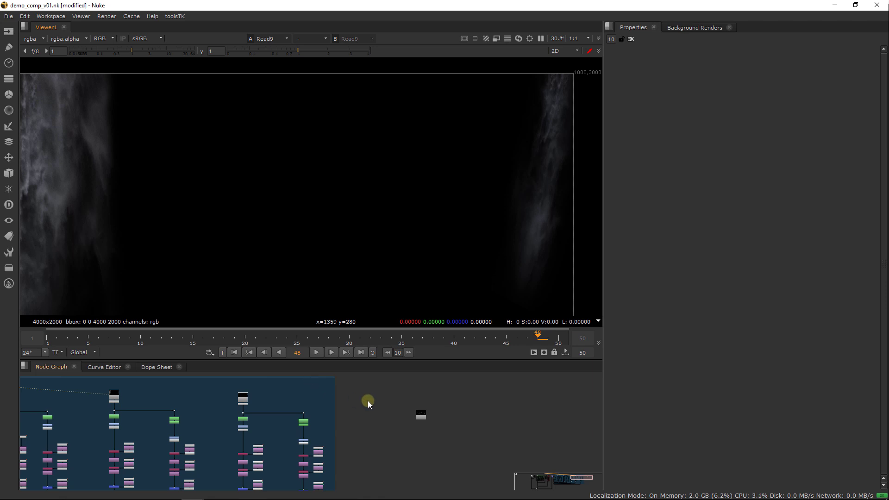
# Move the Read16 node slightly up and towards the blue backdrop, then view its smoke elements again.
pyautogui.moveTo(390, 416); pyautogui.dragTo(349, 418, button='middle')
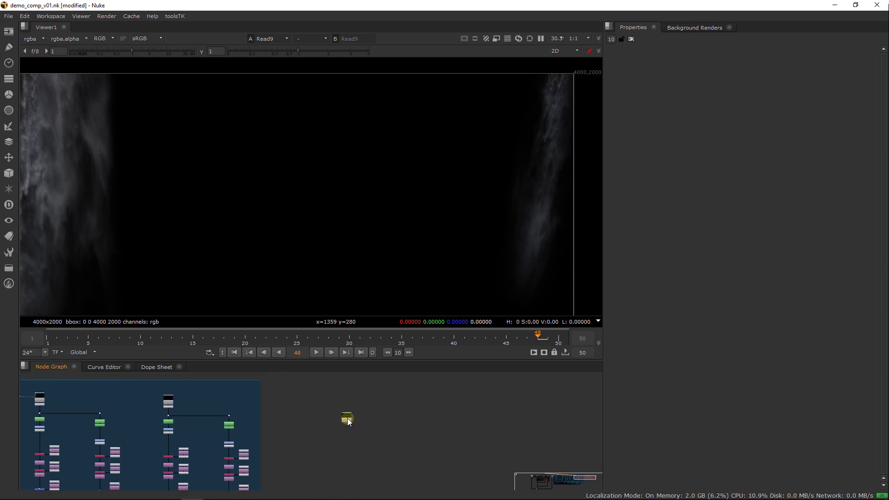
pyautogui.moveTo(348, 417); pyautogui.dragTo(341, 404)
pyautogui.press('1')
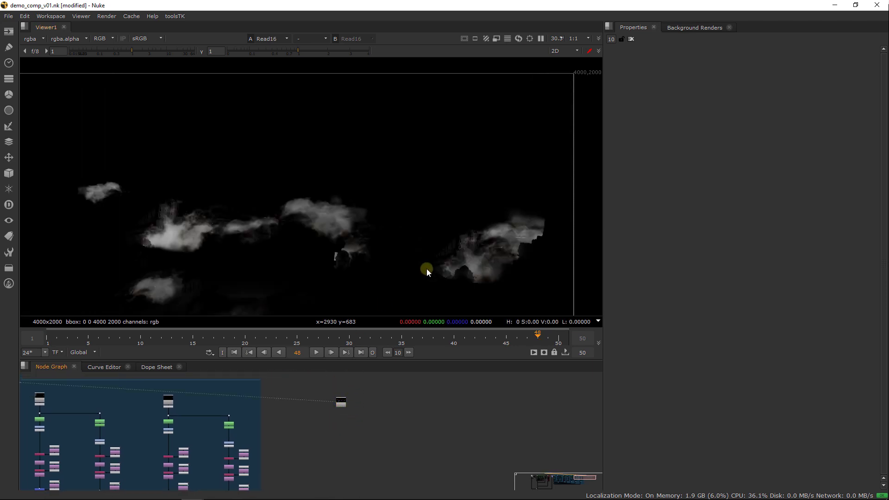
pyautogui.moveTo(426, 269); pyautogui.dragTo(363, 259, button='middle')
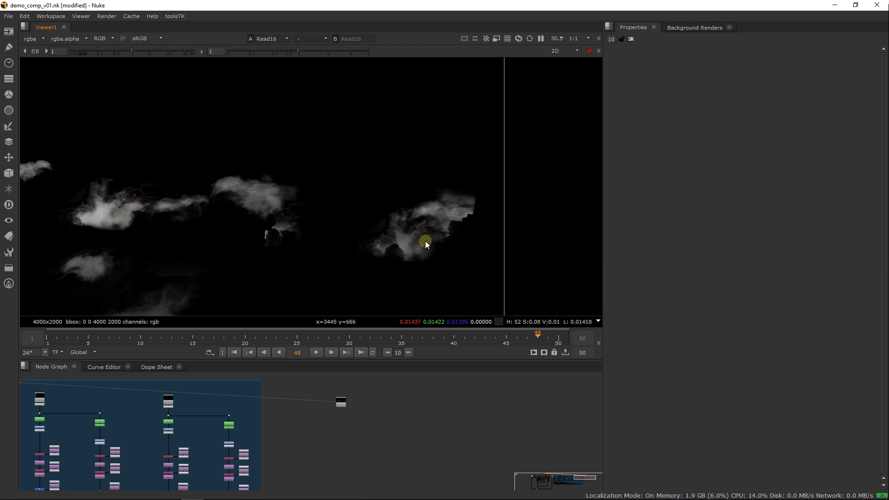
pyautogui.scroll(2, 395, 250)
pyautogui.moveTo(385, 259); pyautogui.dragTo(496, 243, button='middle')
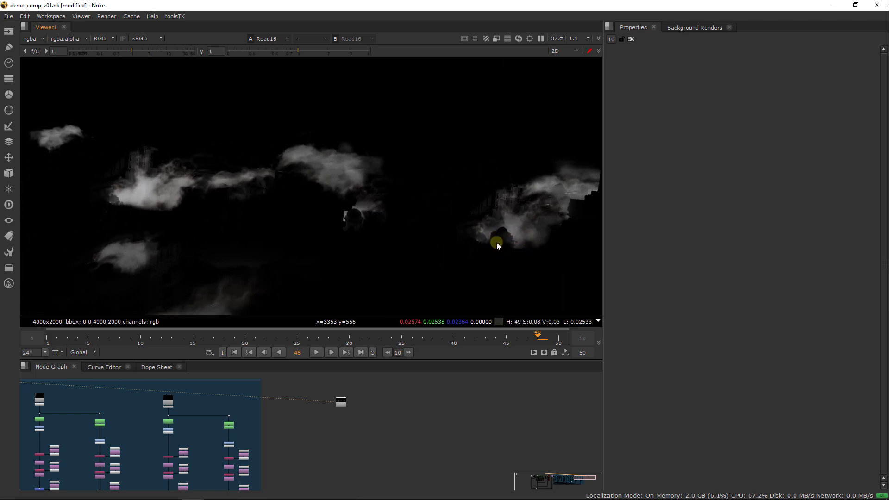
pyautogui.moveTo(419, 260); pyautogui.dragTo(292, 286, button='middle')
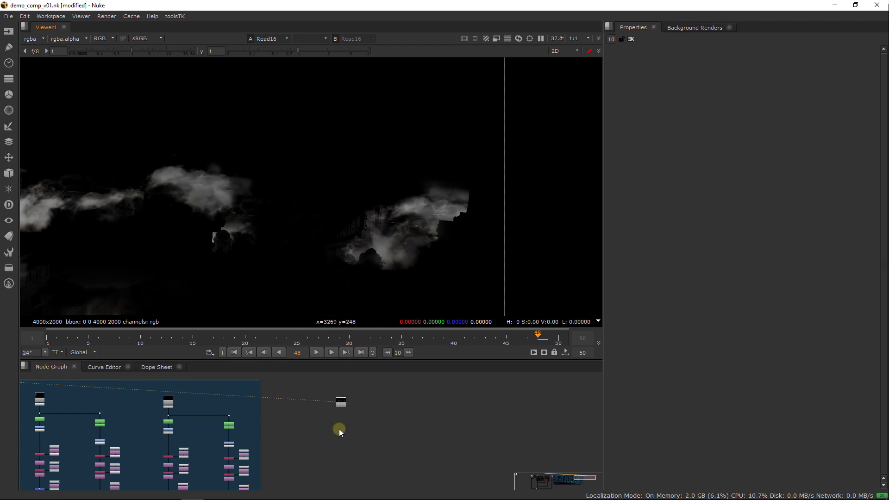
# Paste the copied noise distortion nodes beneath Read16, connected to it, and view the pasted IDistort node.
pyautogui.scroll(2, 296, 421)
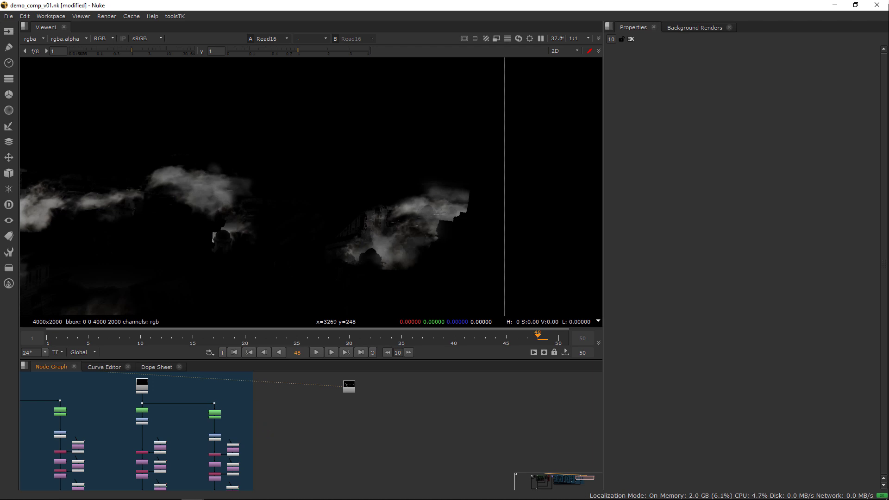
pyautogui.hotkey('ctrl', 'v')
pyautogui.scroll(3, 337, 416)
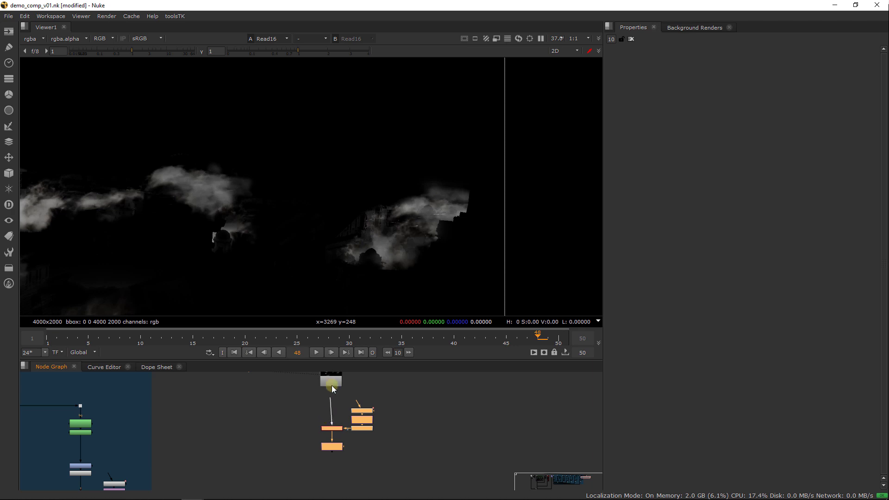
pyautogui.press('1')
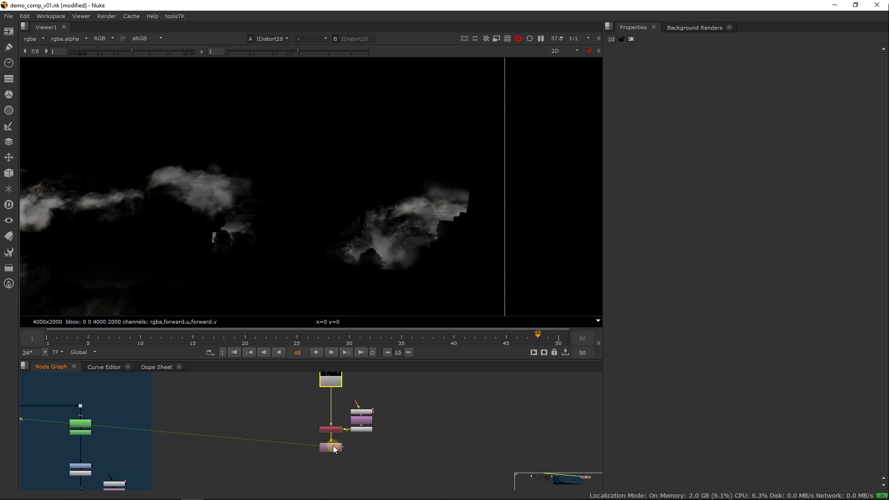
# Go to frame 1 and turn on the viewer's region of interest.
pyautogui.press('f')
pyautogui.scroll(4, 502, 237)
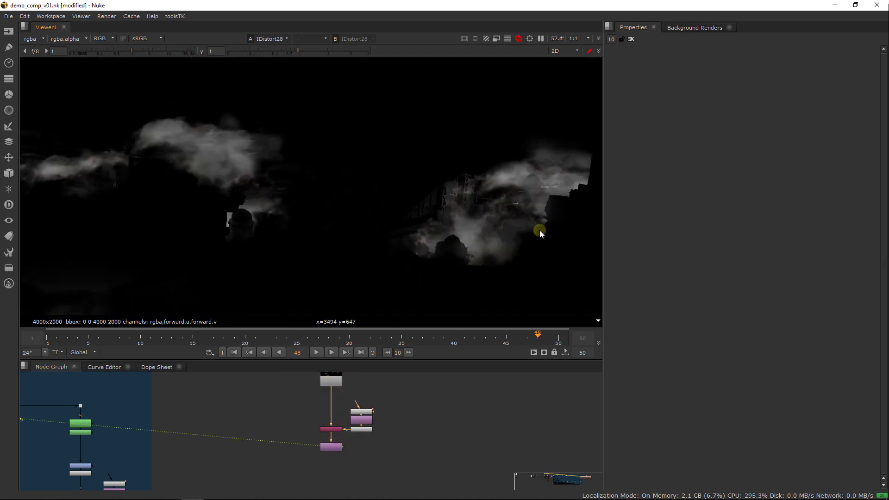
pyautogui.moveTo(539, 230); pyautogui.dragTo(477, 244, button='middle')
pyautogui.click(47, 337)
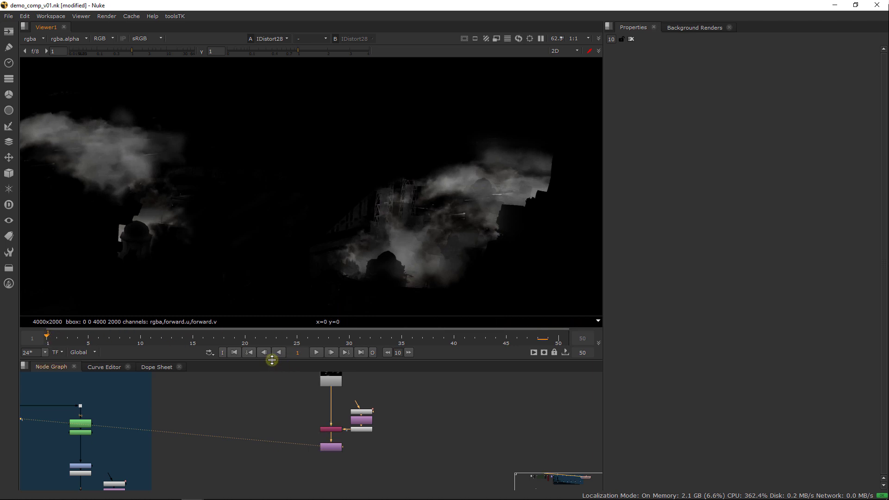
pyautogui.click(531, 39)
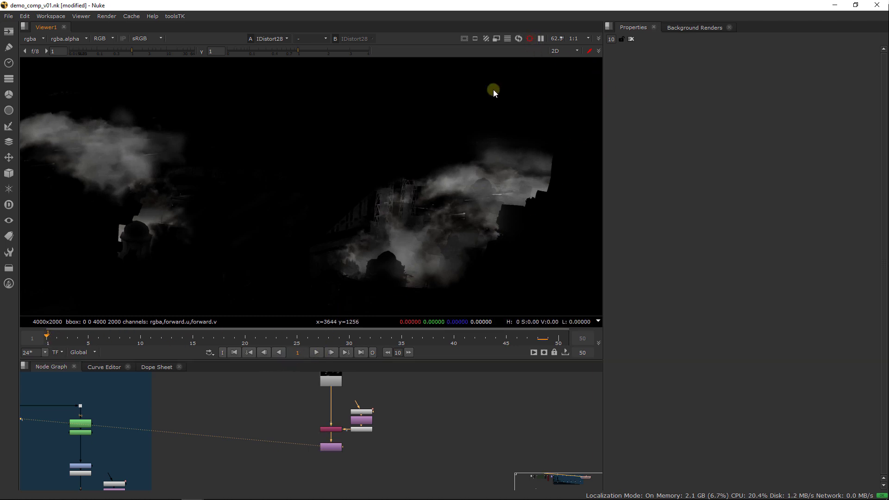
# Fit the region of interest tightly around the smoke cloud on the right side of the image.
pyautogui.scroll(-4, 429, 156)
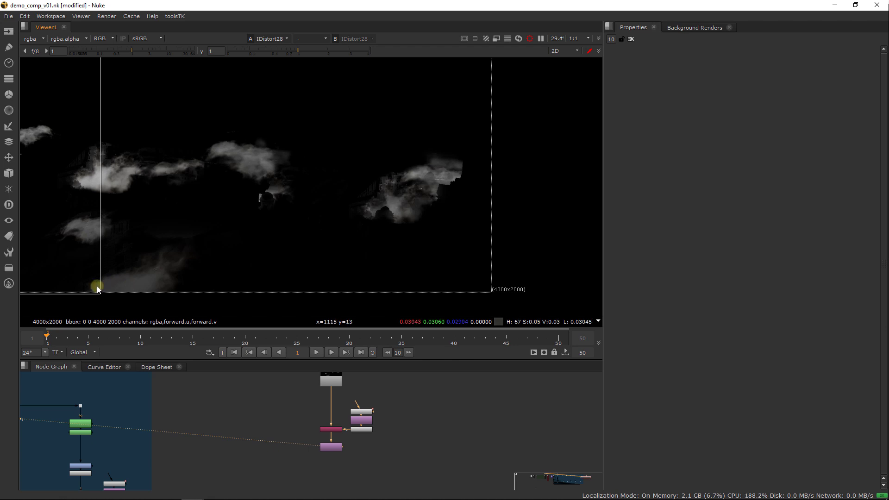
pyautogui.scroll(-3, 120, 260)
pyautogui.moveTo(149, 251); pyautogui.dragTo(267, 257, button='middle')
pyautogui.moveTo(176, 200); pyautogui.dragTo(403, 143)
pyautogui.moveTo(346, 77); pyautogui.dragTo(379, 200)
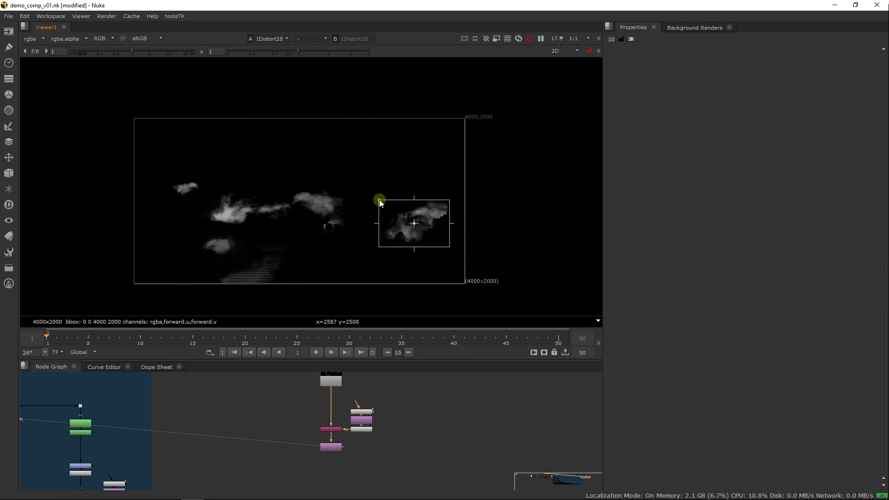
# Play back the distorted smoke inside the region of interest and return to frame 1.
pyautogui.scroll(4, 419, 218)
pyautogui.moveTo(448, 225); pyautogui.dragTo(424, 223, button='middle')
pyautogui.scroll(2, 393, 215)
pyautogui.scroll(1, 425, 223)
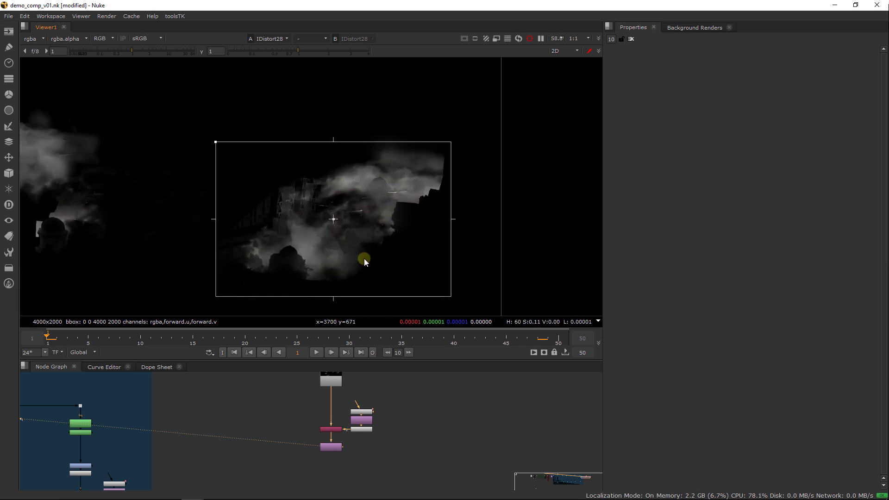
pyautogui.click(320, 353)
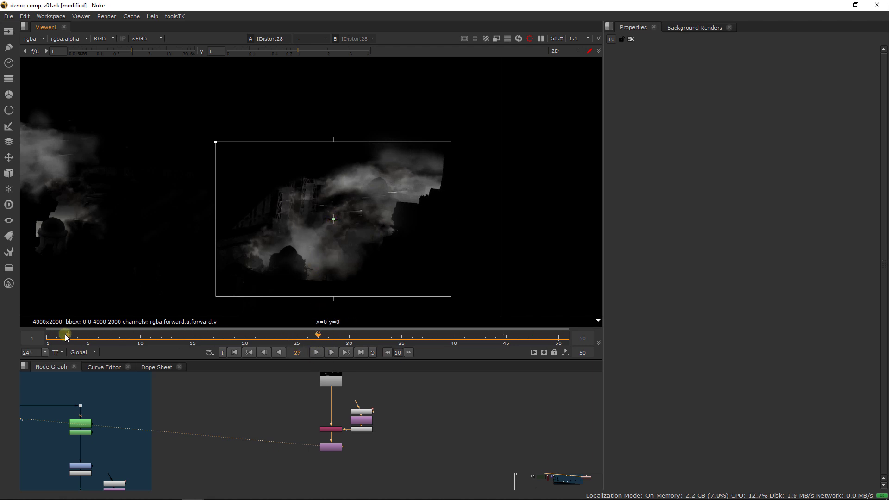
pyautogui.moveTo(66, 336); pyautogui.dragTo(49, 340)
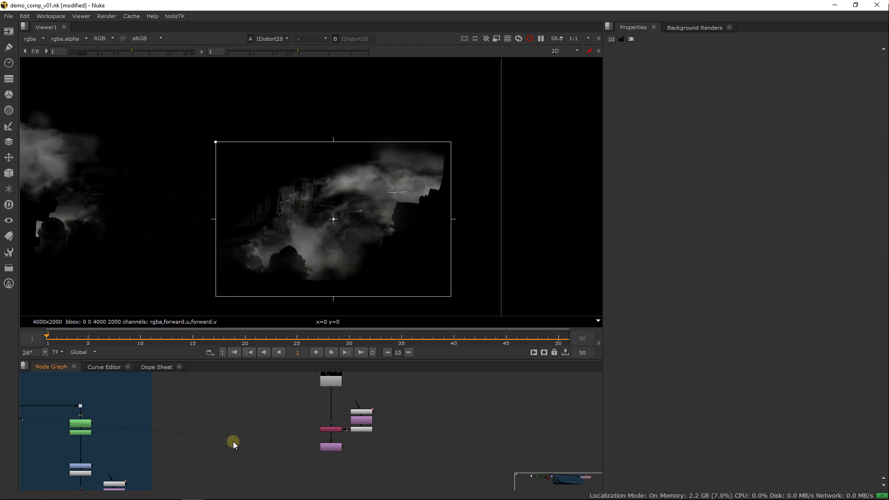
# Copy the Reformat node between Noise53 and Tile53 from the existing distortion setup in the blue backdrop.
pyautogui.moveTo(232, 440); pyautogui.dragTo(463, 383, button='middle')
pyautogui.moveTo(398, 384); pyautogui.dragTo(409, 371, button='middle')
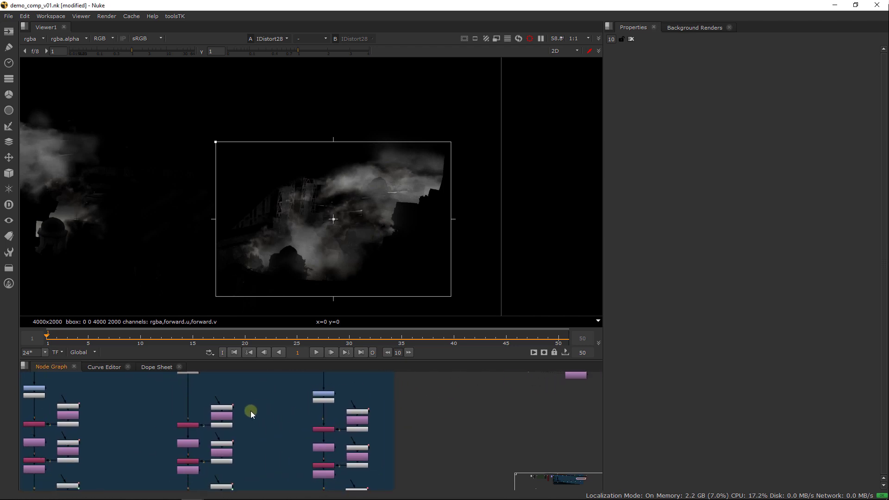
pyautogui.scroll(-4, 285, 425)
pyautogui.moveTo(286, 427); pyautogui.dragTo(415, 414, button='middle')
pyautogui.moveTo(215, 419); pyautogui.dragTo(353, 407, button='middle')
pyautogui.scroll(-3, 296, 418)
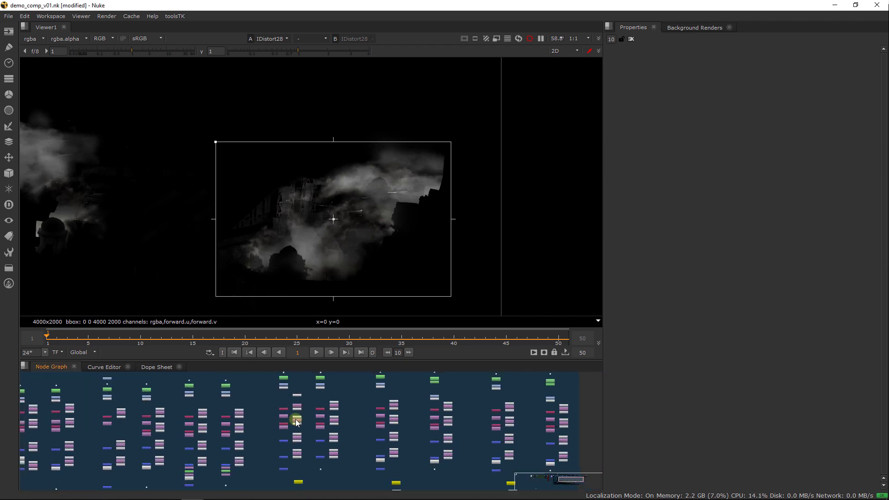
pyautogui.moveTo(295, 418); pyautogui.dragTo(15, 413, button='middle')
pyautogui.moveTo(390, 413); pyautogui.dragTo(249, 414, button='middle')
pyautogui.scroll(5, 257, 408)
pyautogui.moveTo(269, 395)
pyautogui.mouseDown()
pyautogui.moveTo(214, 421)
pyautogui.moveTo(257, 405)
pyautogui.mouseUp()
pyautogui.click(234, 421)
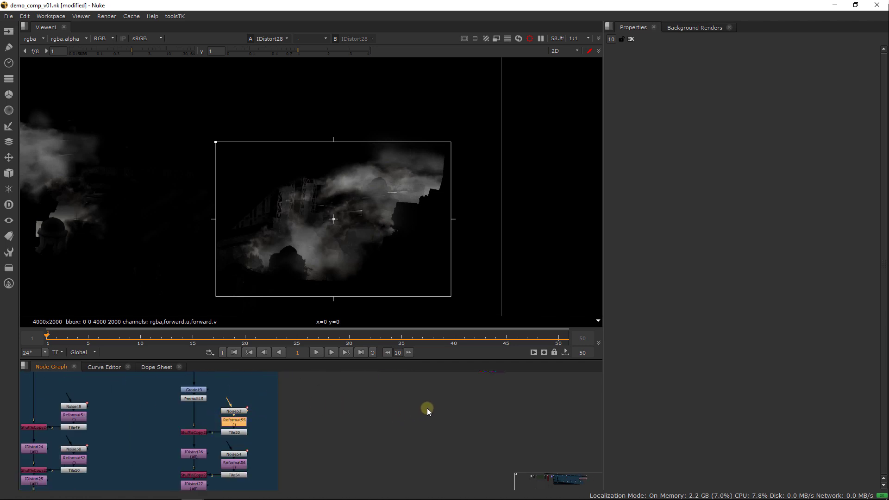
pyautogui.moveTo(296, 413); pyautogui.dragTo(231, 440, button='middle')
pyautogui.hotkey('ctrl', 'c')
# Paste the Reformat node below and to the right of IDistort28, unconnected, and deselect it.
pyautogui.moveTo(425, 425); pyautogui.dragTo(317, 440, button='middle')
pyautogui.scroll(3, 368, 417)
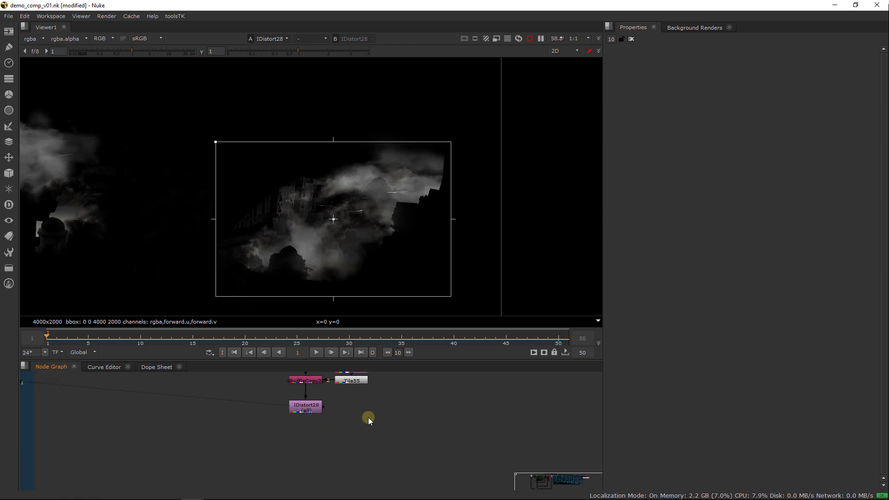
pyautogui.moveTo(368, 418); pyautogui.dragTo(367, 440, button='middle')
pyautogui.click(349, 457)
pyautogui.hotkey('ctrl', 'v')
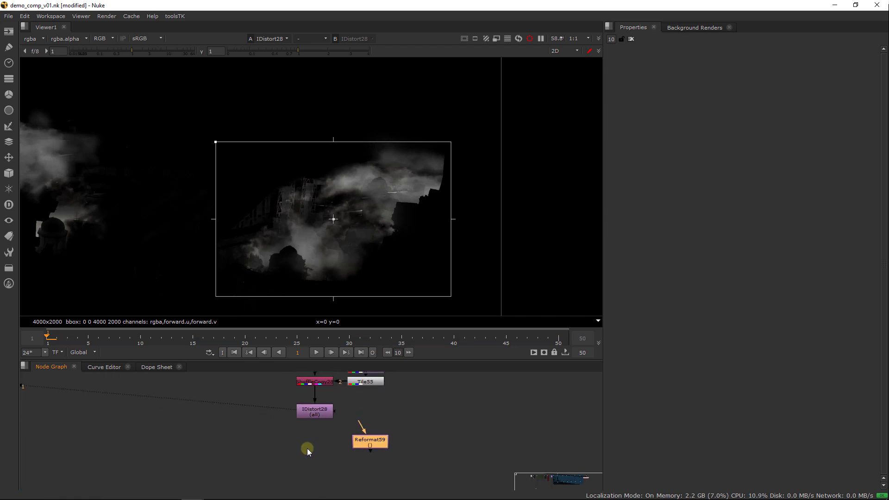
pyautogui.click(307, 448)
pyautogui.scroll(-3, 318, 439)
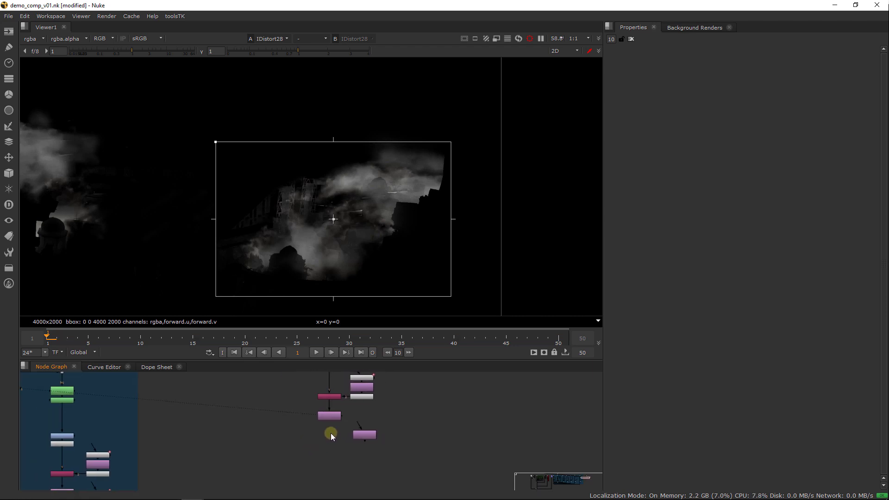
# Insert a GridWarp3 node directly below IDistort28.
pyautogui.press('Tab')
pyautogui.write('gridw')
pyautogui.press('Return')
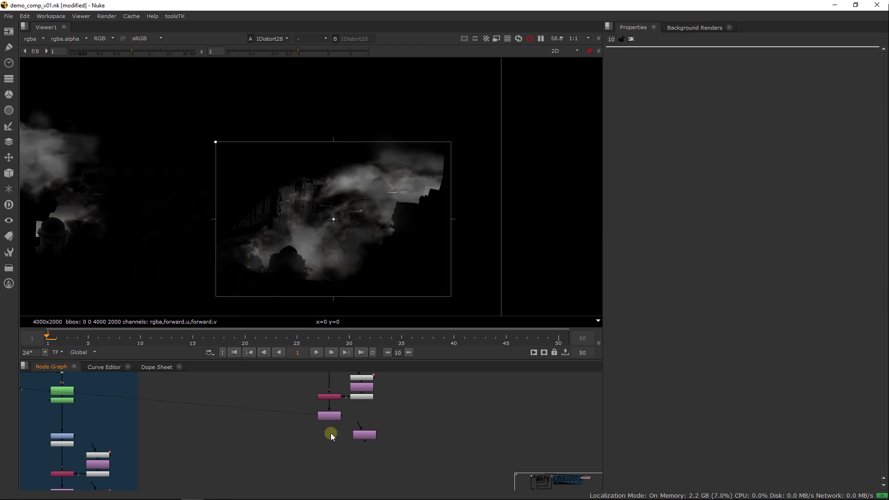
pyautogui.scroll(1, 357, 421)
pyautogui.moveTo(337, 420); pyautogui.dragTo(323, 436)
pyautogui.click(630, 39)
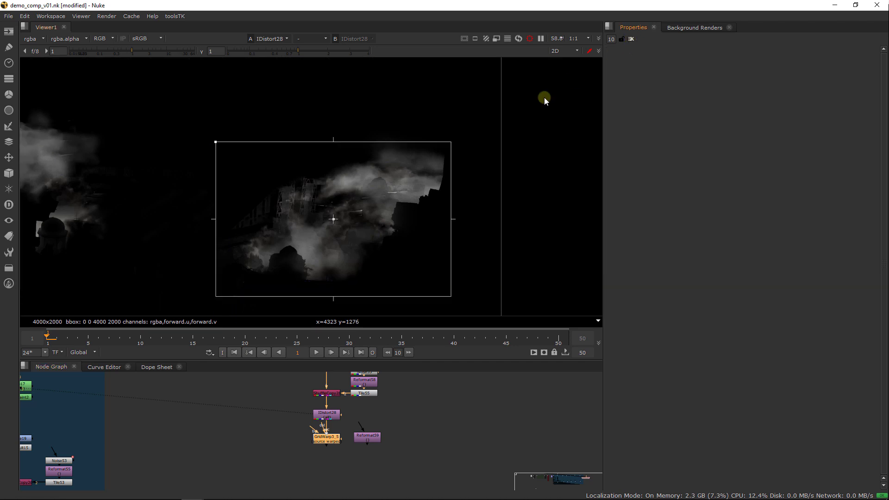
# Turn off the region of interest, connect the GridWarp's mask input to the pasted Reformat and open the GridWarp's properties.
pyautogui.click(529, 39)
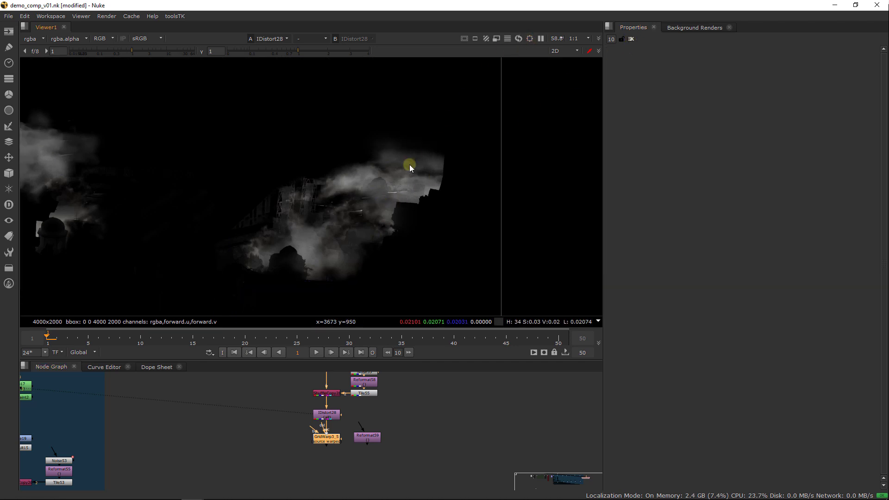
pyautogui.keyDown('alt'); pyautogui.moveTo(409, 165); pyautogui.dragTo(329, 163, button='middle'); pyautogui.keyUp('alt')
pyautogui.moveTo(338, 440); pyautogui.dragTo(370, 440)
pyautogui.doubleClick(331, 439)
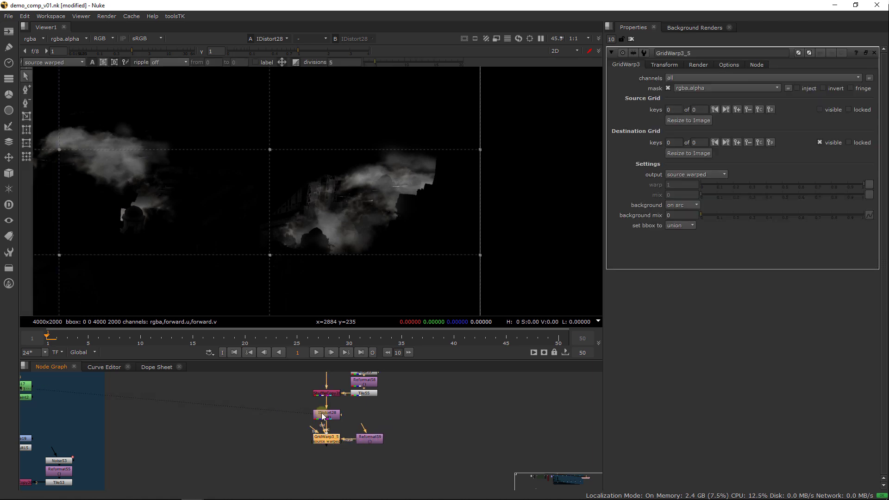
# Draw a warp grid around the entire smoke cloud on the right side of the image.
pyautogui.click(26, 116)
pyautogui.moveTo(262, 139); pyautogui.dragTo(450, 258)
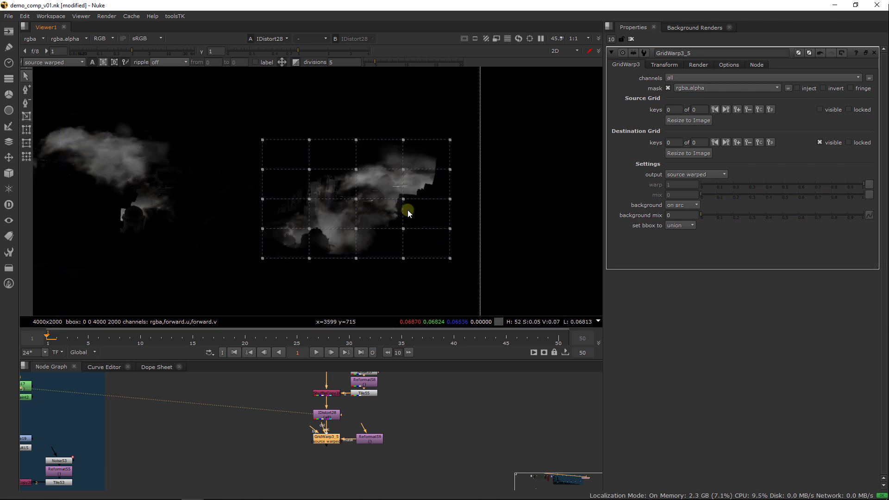
pyautogui.scroll(3, 420, 209)
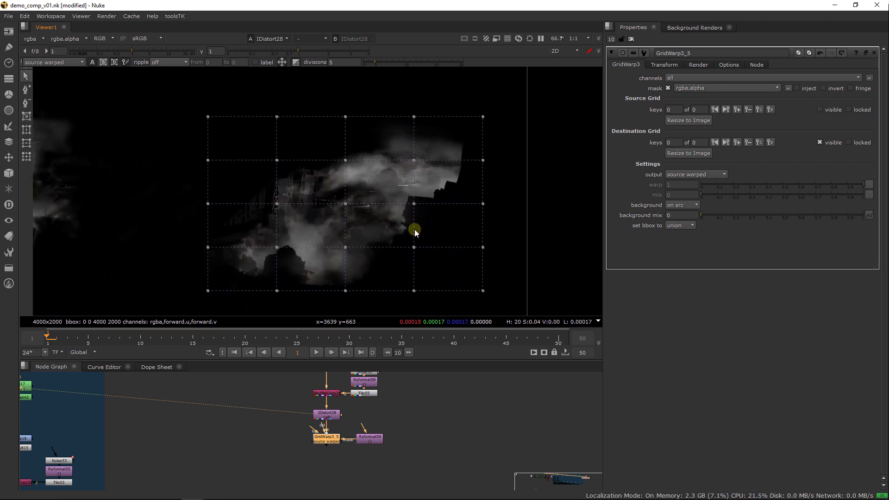
pyautogui.moveTo(335, 197); pyautogui.dragTo(332, 204, button='middle')
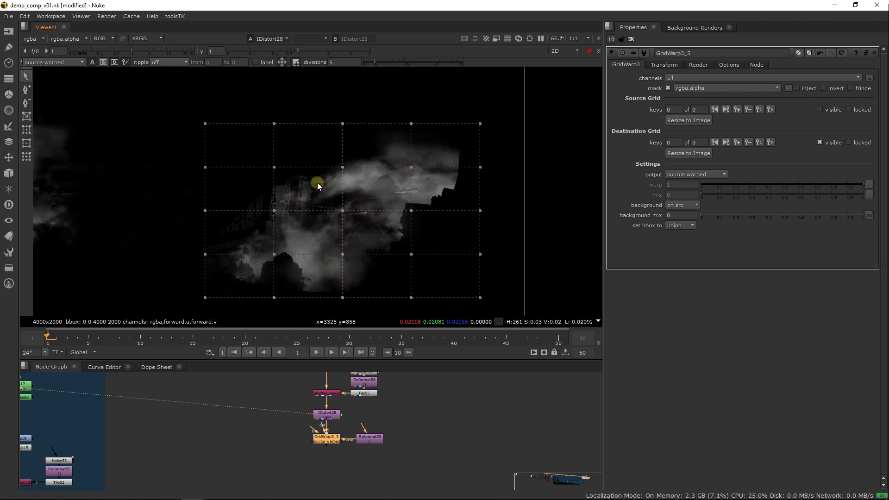
# Redraw the warp grid over the upper-left part of the smoke cloud, ending just above its lower edge.
pyautogui.click(26, 119)
pyautogui.moveTo(200, 119); pyautogui.dragTo(397, 253)
pyautogui.scroll(2, 351, 239)
pyautogui.moveTo(368, 235); pyautogui.dragTo(393, 226, button='middle')
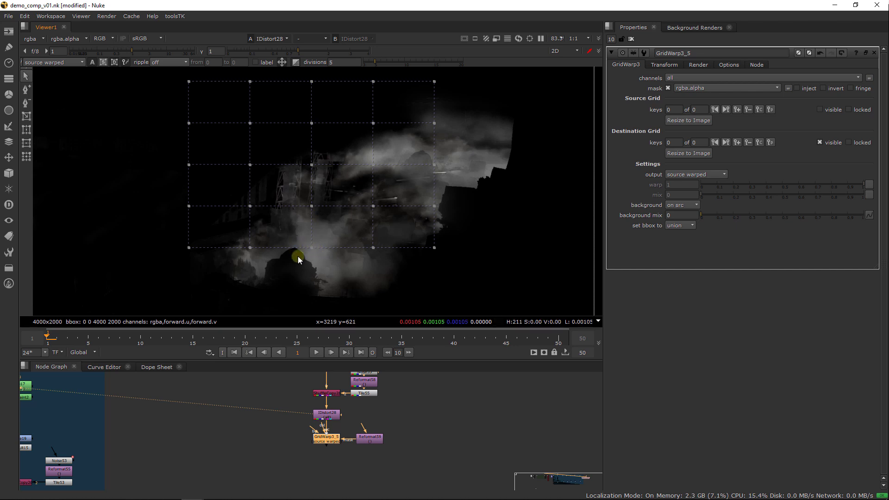
pyautogui.moveTo(344, 239); pyautogui.dragTo(338, 252, button='middle')
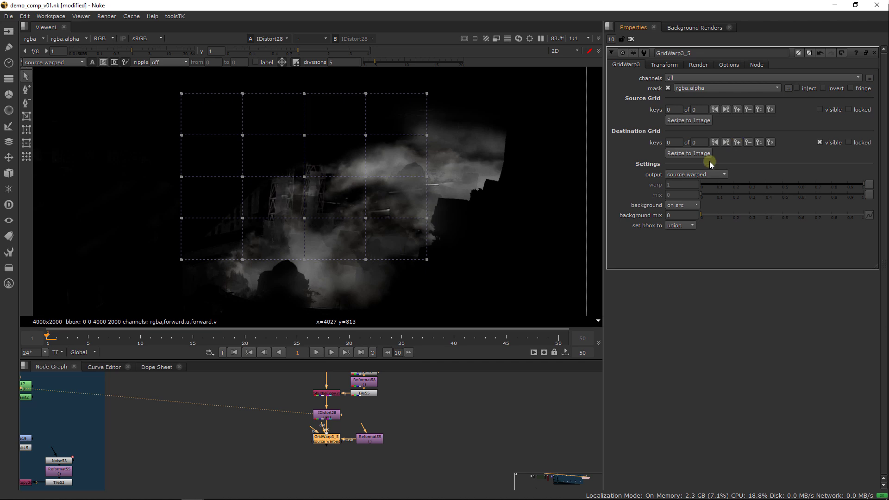
# Key the destination grid at frame 1, and at frame 50 shift the middle point of its second-lowest row slightly up and left.
pyautogui.click(736, 142)
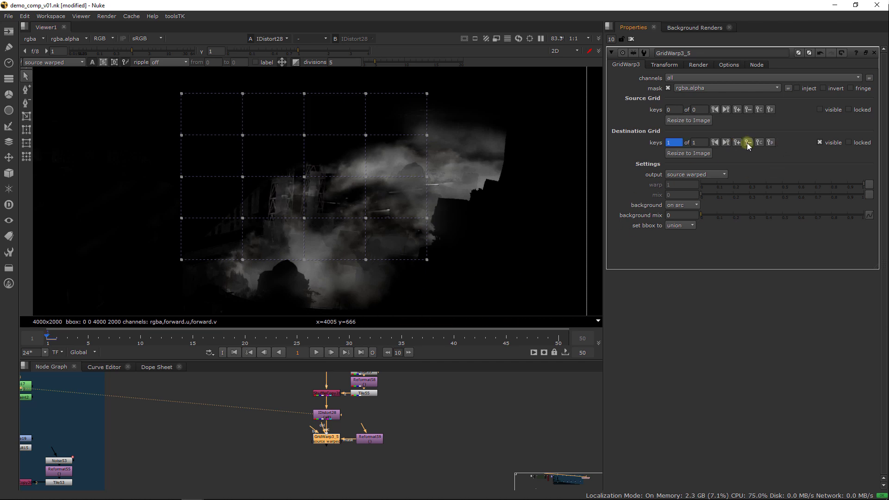
pyautogui.click(559, 337)
pyautogui.click(304, 218)
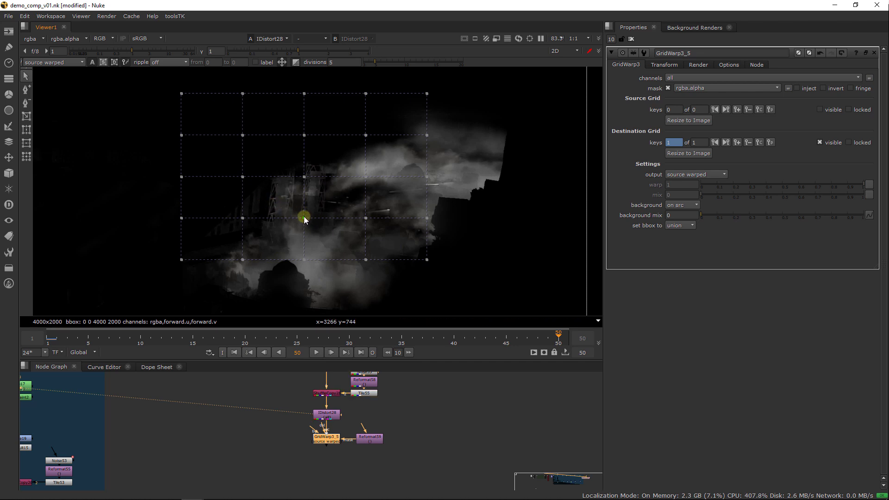
pyautogui.moveTo(300, 212); pyautogui.dragTo(299, 212)
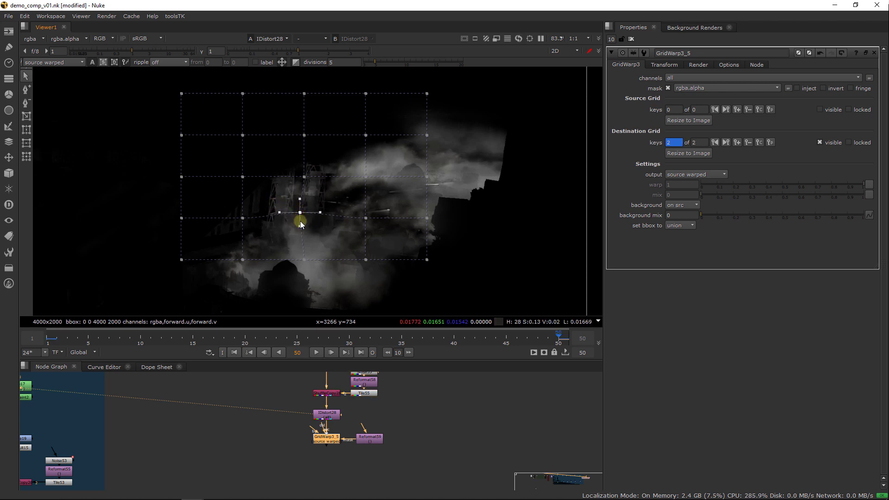
# View the GridWarp output and insert a Roto node between the pasted Reformat and the GridWarp's mask input.
pyautogui.press('1')
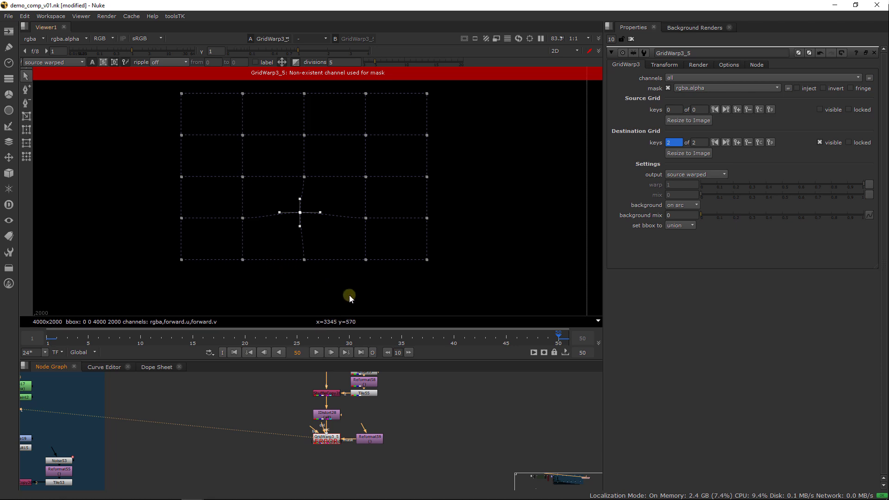
pyautogui.moveTo(374, 438); pyautogui.dragTo(379, 430)
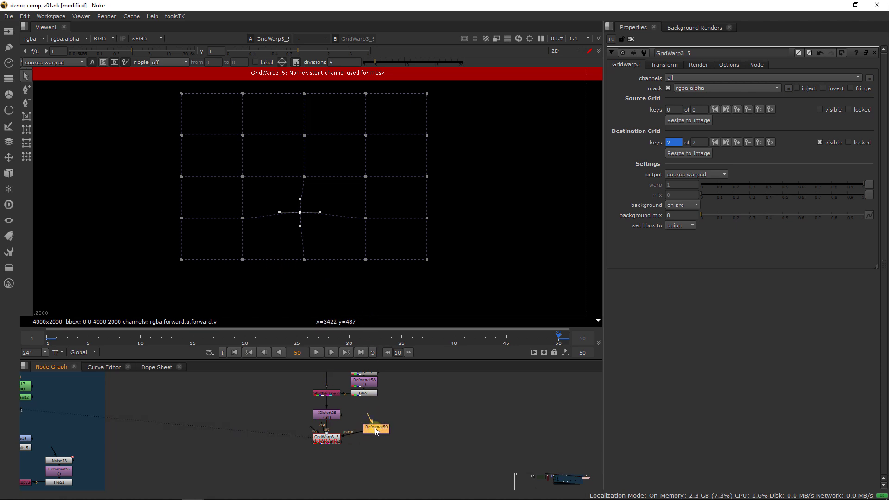
pyautogui.press('Tab')
pyautogui.write('rot')
pyautogui.press('Return')
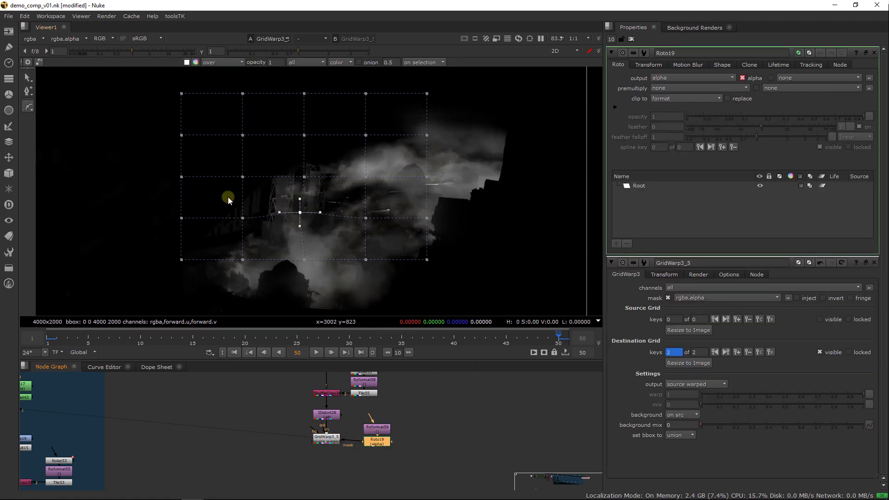
# Try drawing a cusped Bezier mask around the smoke cloud in the Roto node, and close the open node properties.
pyautogui.scroll(-1, 434, 194)
pyautogui.moveTo(434, 192)
pyautogui.mouseDown(button='middle')
pyautogui.moveTo(434, 202)
pyautogui.moveTo(424, 201)
pyautogui.mouseUp(button='middle')
pyautogui.click(28, 106)
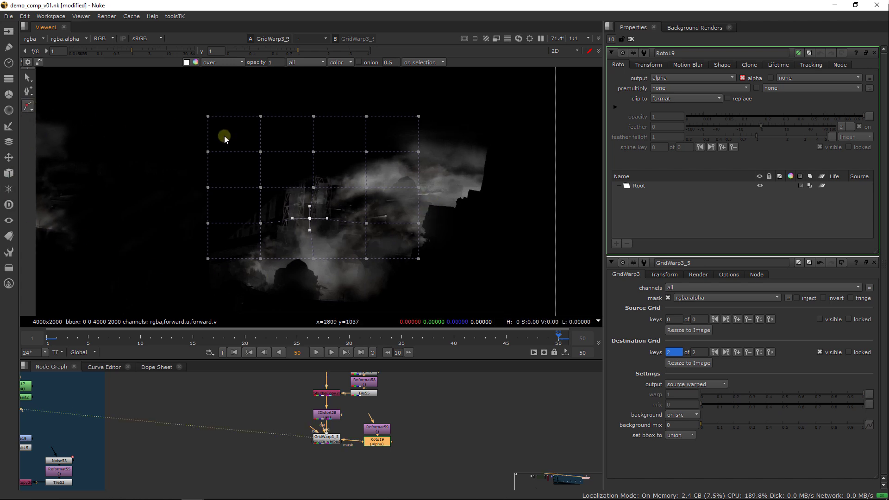
pyautogui.click(194, 142)
pyautogui.click(180, 246)
pyautogui.click(219, 271)
pyautogui.click(320, 258)
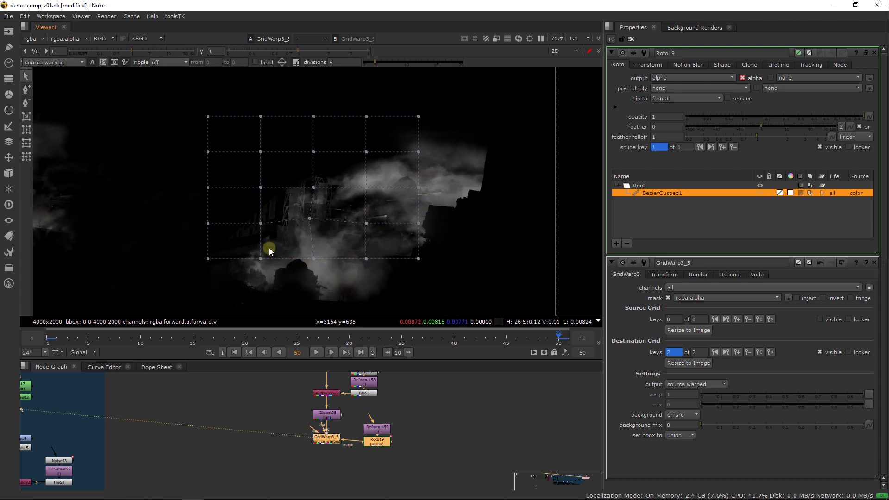
pyautogui.click(631, 39)
# Move the Reformat and Roto nodes up level with the GridWarp and delete the cusped Bezier shape from the Roto.
pyautogui.moveTo(376, 448); pyautogui.dragTo(375, 441)
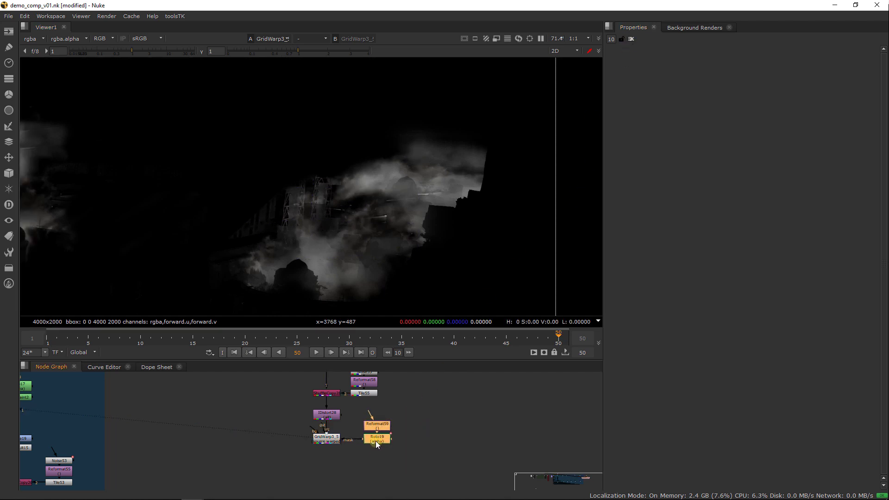
pyautogui.doubleClick(377, 440)
pyautogui.click(669, 192)
pyautogui.press('Delete')
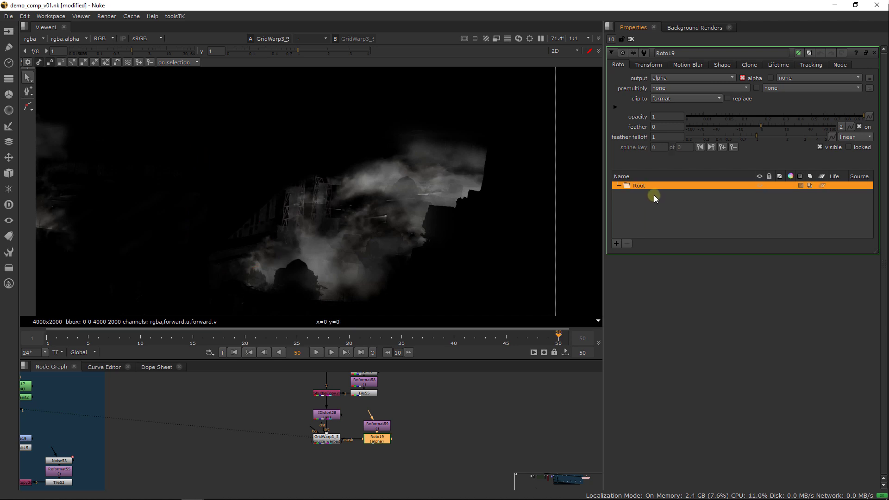
# Draw a closed smooth Bezier around the upper smoke cloud, running above the dark dome along the lower edge, and feather it by 50.
pyautogui.click(28, 107)
pyautogui.click(51, 106)
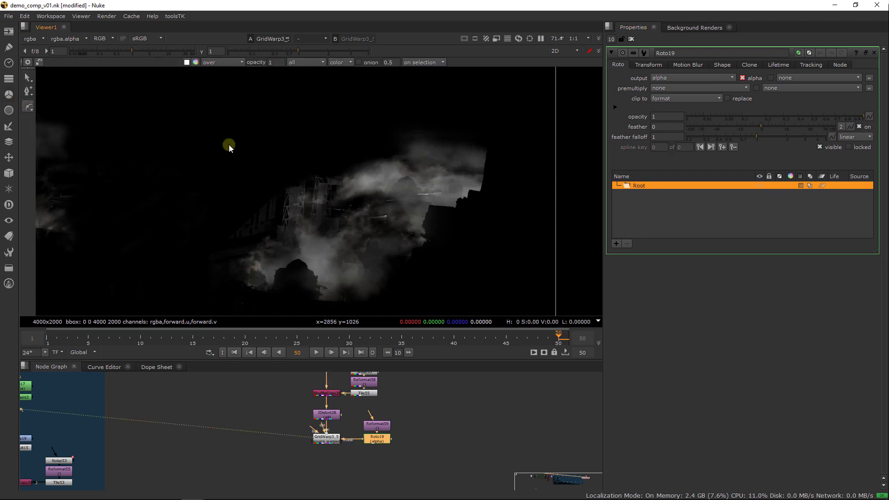
pyautogui.click(306, 121)
pyautogui.click(205, 196)
pyautogui.click(205, 258)
pyautogui.click(263, 253)
pyautogui.click(318, 256)
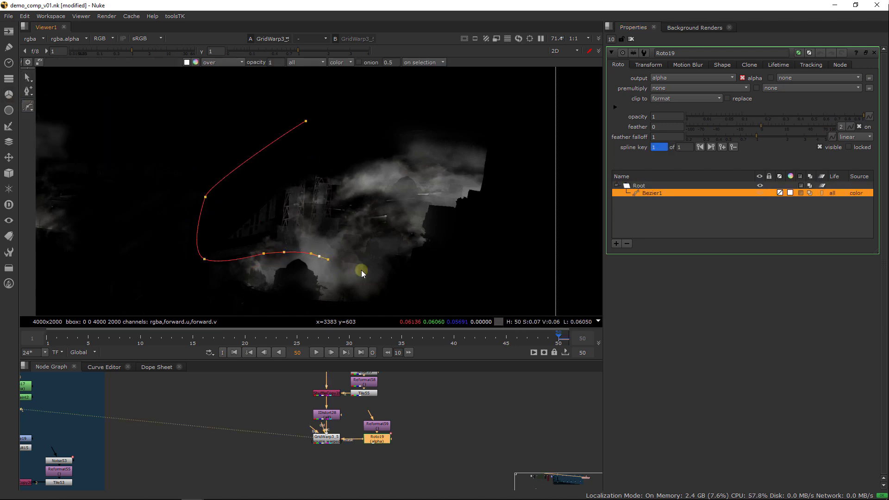
pyautogui.click(361, 269)
pyautogui.click(452, 262)
pyautogui.click(513, 228)
pyautogui.click(529, 148)
pyautogui.click(443, 110)
pyautogui.click(305, 121)
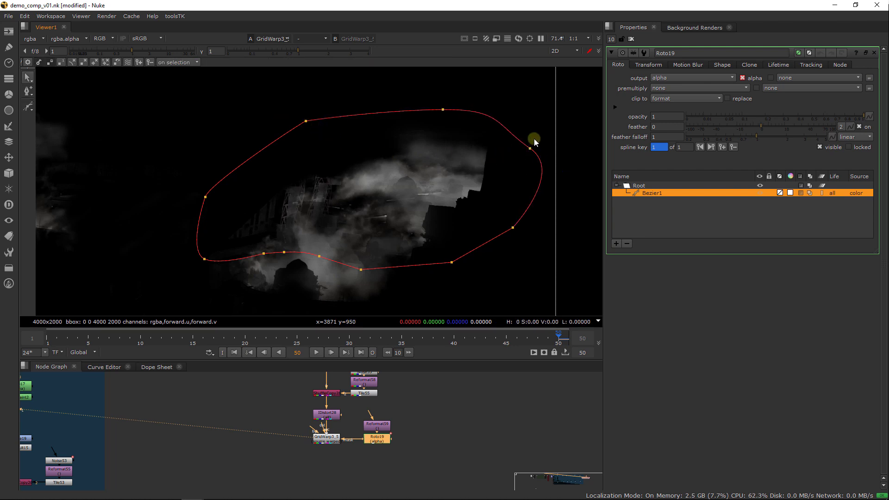
pyautogui.moveTo(760, 127); pyautogui.dragTo(797, 128)
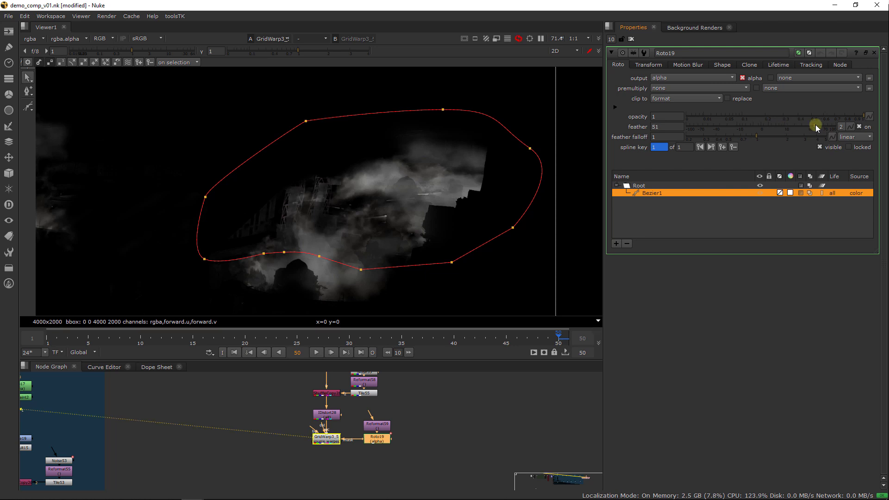
pyautogui.moveTo(815, 124); pyautogui.dragTo(814, 125)
# At frame 50, shift several inner and left-edge points of the GridWarp's destination grid slightly up or left, and close the properties.
pyautogui.doubleClick(326, 437)
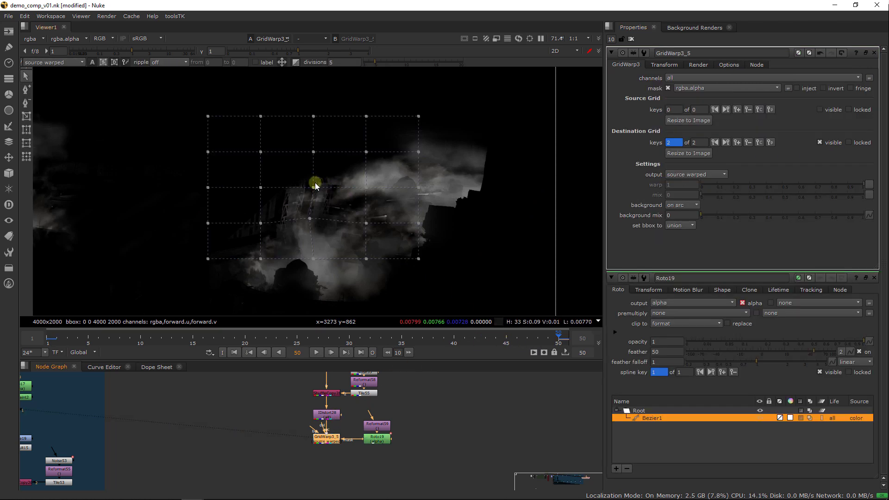
pyautogui.moveTo(316, 190); pyautogui.dragTo(314, 185)
pyautogui.moveTo(365, 152); pyautogui.dragTo(362, 145)
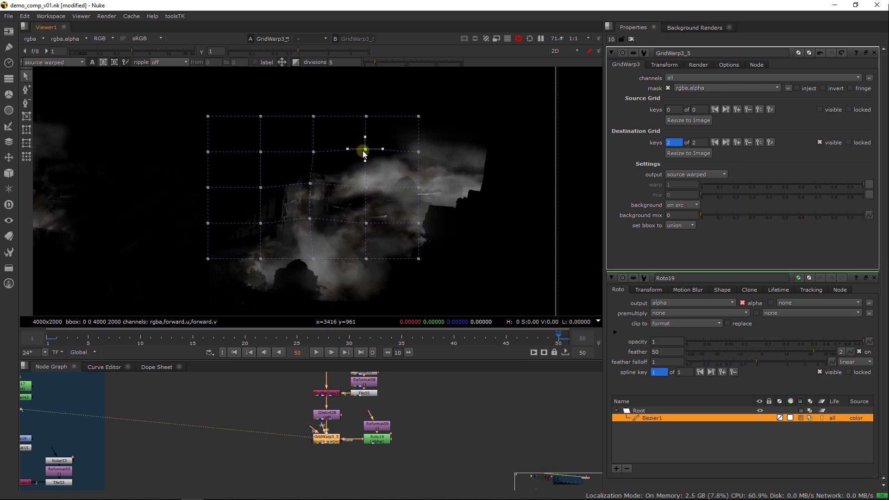
pyautogui.click(365, 187)
pyautogui.moveTo(364, 184); pyautogui.dragTo(364, 184)
pyautogui.moveTo(261, 223); pyautogui.dragTo(257, 220)
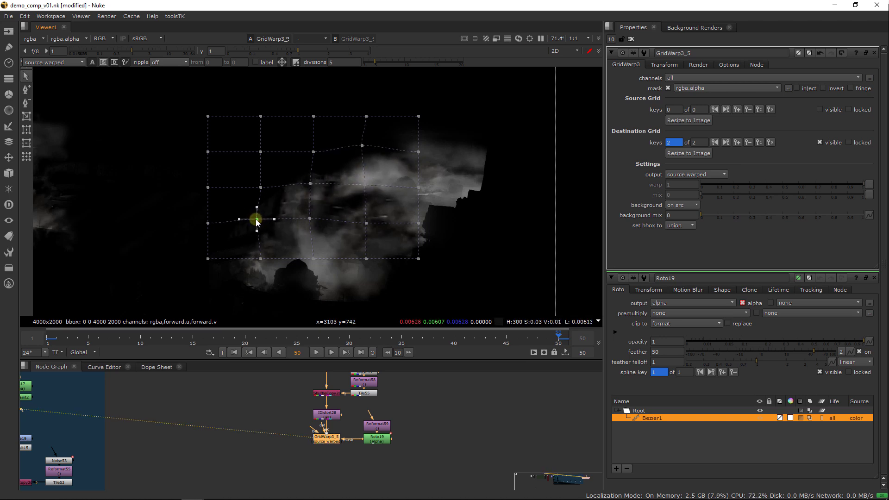
pyautogui.moveTo(261, 188); pyautogui.dragTo(259, 186)
pyautogui.moveTo(208, 223); pyautogui.dragTo(201, 223)
pyautogui.click(630, 39)
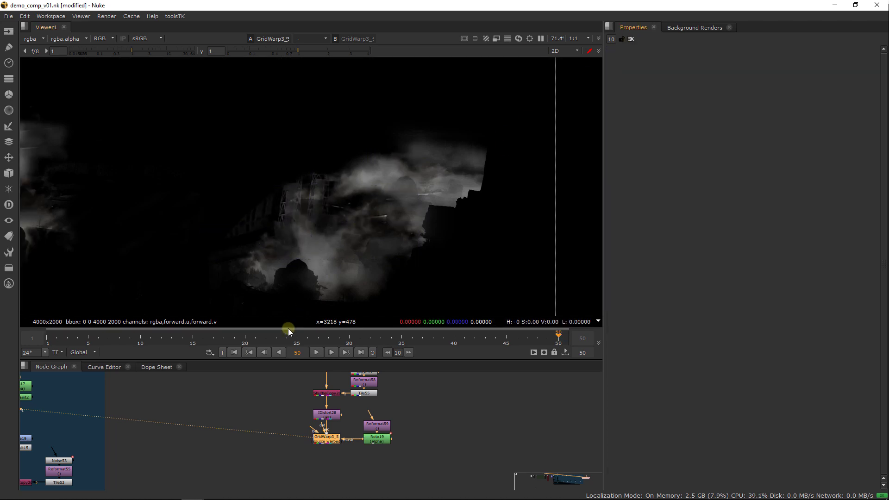
# Play back the warped smoke within a region of interest around the cloud and go to frame 50.
pyautogui.click(316, 353)
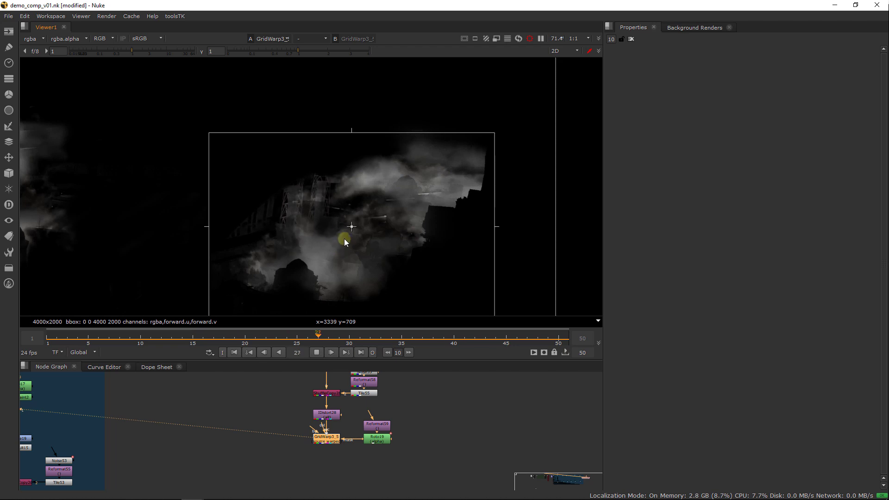
pyautogui.click(315, 352)
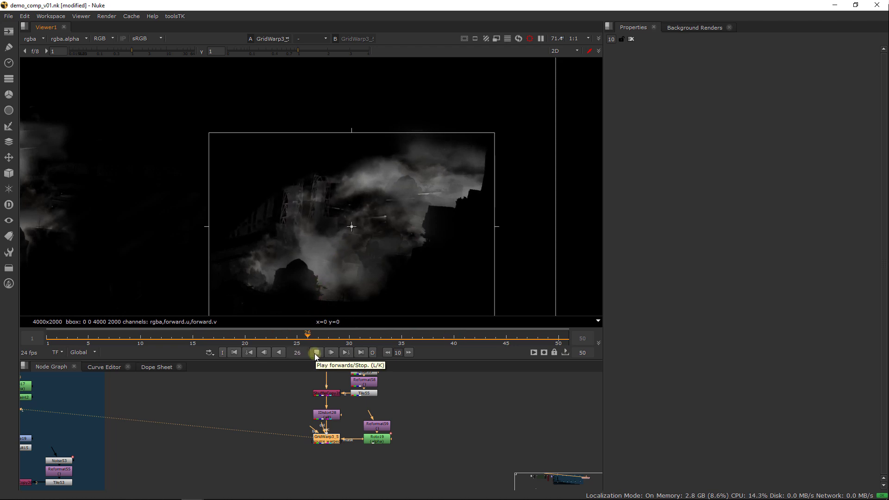
pyautogui.click(561, 340)
pyautogui.click(378, 441)
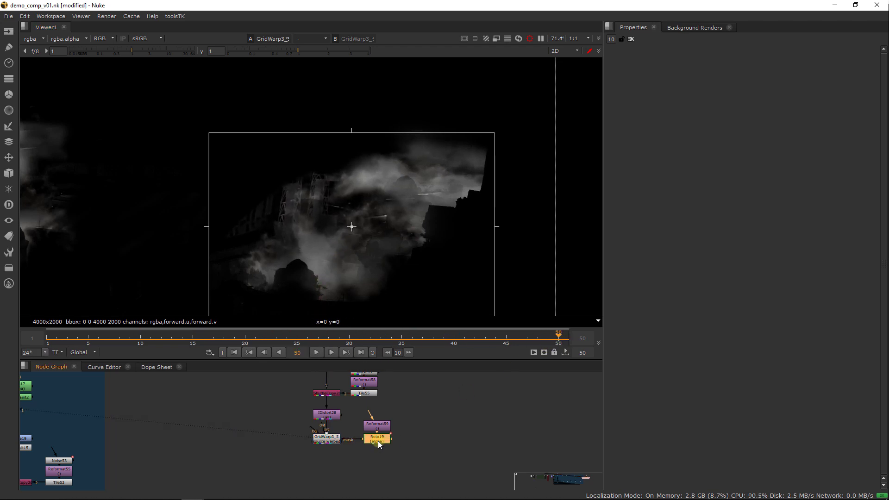
pyautogui.doubleClick(378, 440)
pyautogui.doubleClick(330, 437)
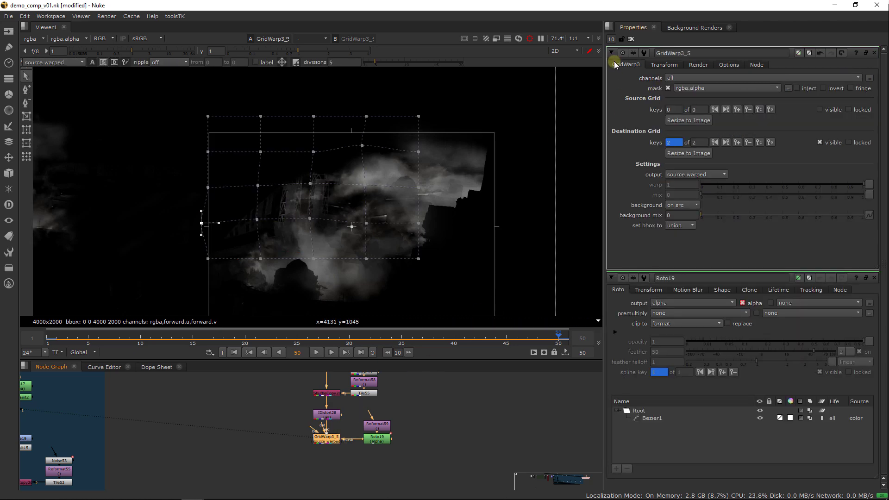
pyautogui.click(630, 39)
# Nudge the displaced inner and left-edge destination grid points back toward a regular grid at frame 50 and turn off the region of interest.
pyautogui.doubleClick(326, 425)
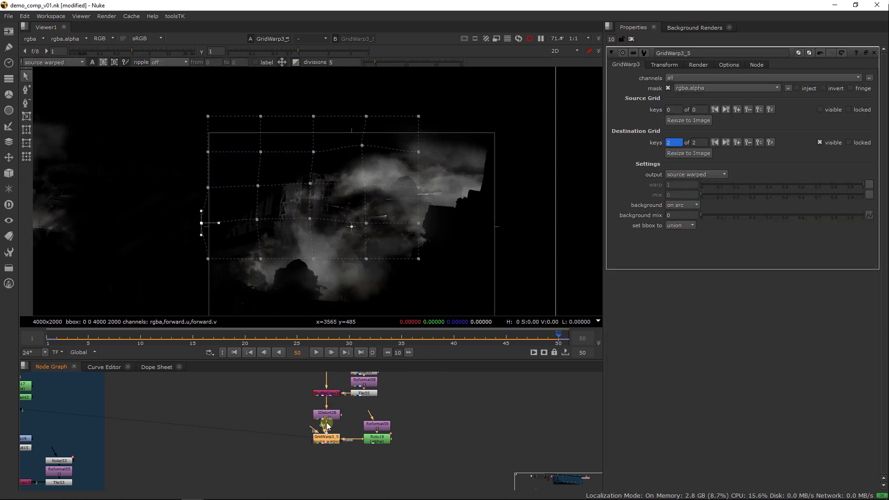
pyautogui.click(310, 218)
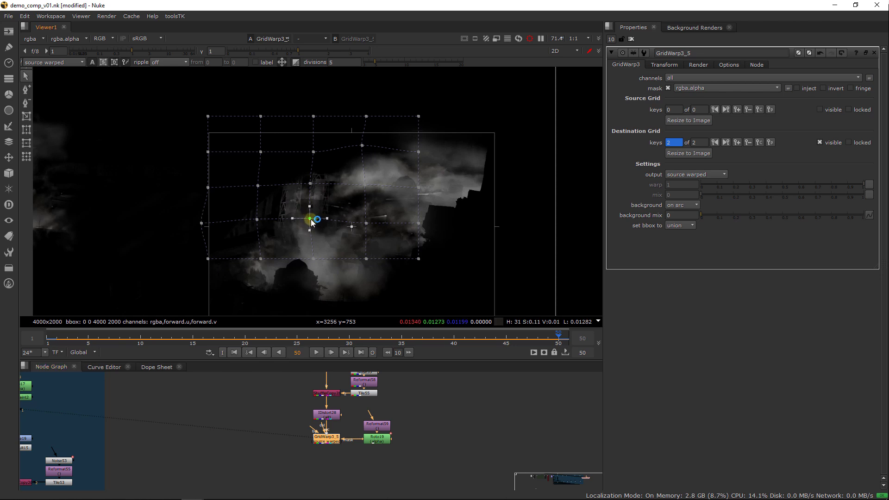
pyautogui.moveTo(311, 219); pyautogui.dragTo(313, 222)
pyautogui.moveTo(257, 219); pyautogui.dragTo(260, 221)
pyautogui.moveTo(257, 185); pyautogui.dragTo(260, 187)
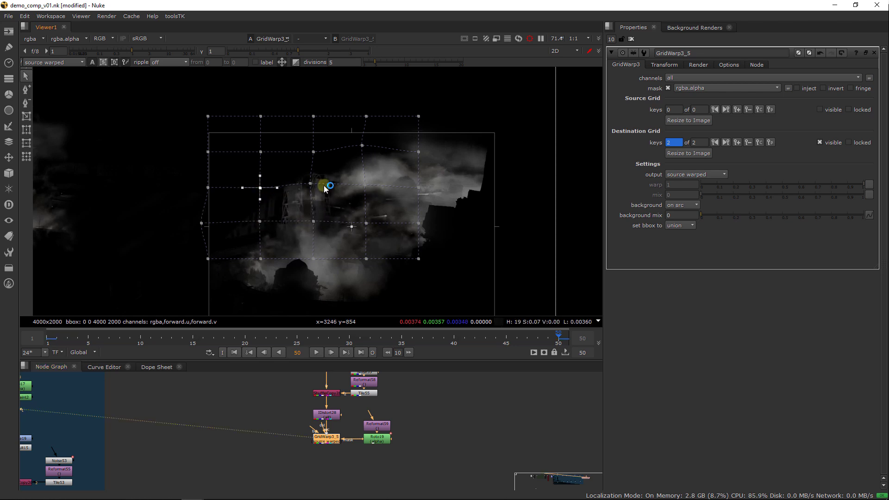
pyautogui.click(311, 184)
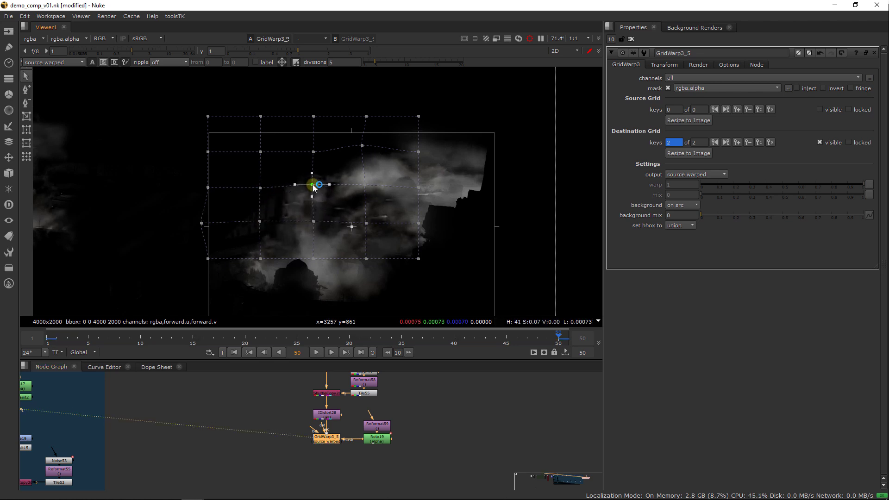
pyautogui.click(362, 146)
pyautogui.moveTo(207, 223); pyautogui.dragTo(207, 224)
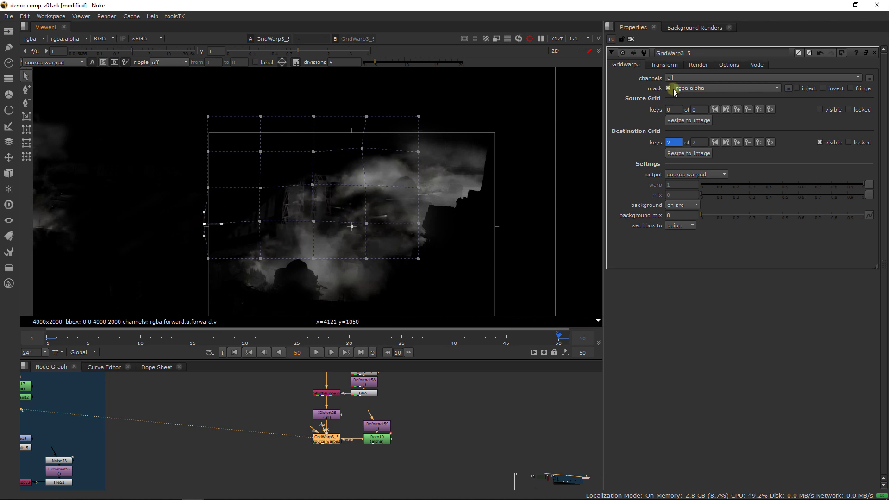
pyautogui.click(631, 40)
pyautogui.click(530, 39)
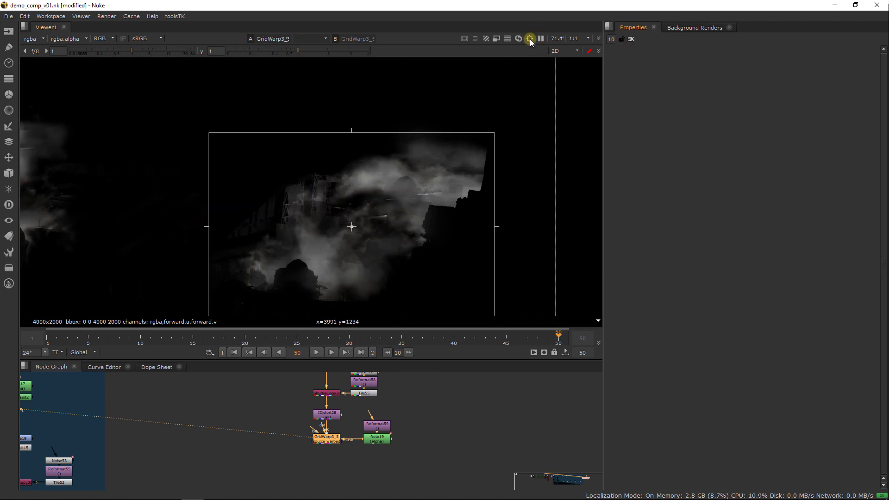
# Delete the noise distortion nodes, the GridWarp and its Roto mask branch below Read16.
pyautogui.scroll(-3, 398, 412)
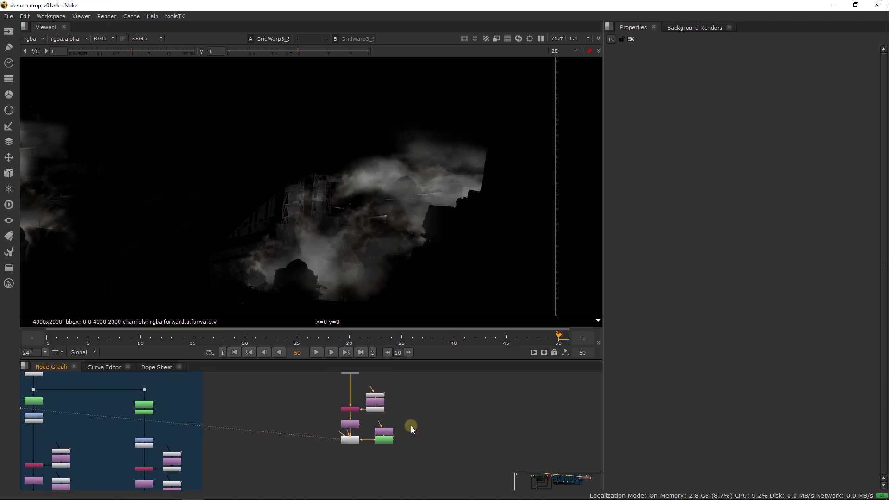
pyautogui.click(410, 425)
pyautogui.moveTo(433, 384); pyautogui.dragTo(393, 391, button='middle')
pyautogui.scroll(-1, 413, 412)
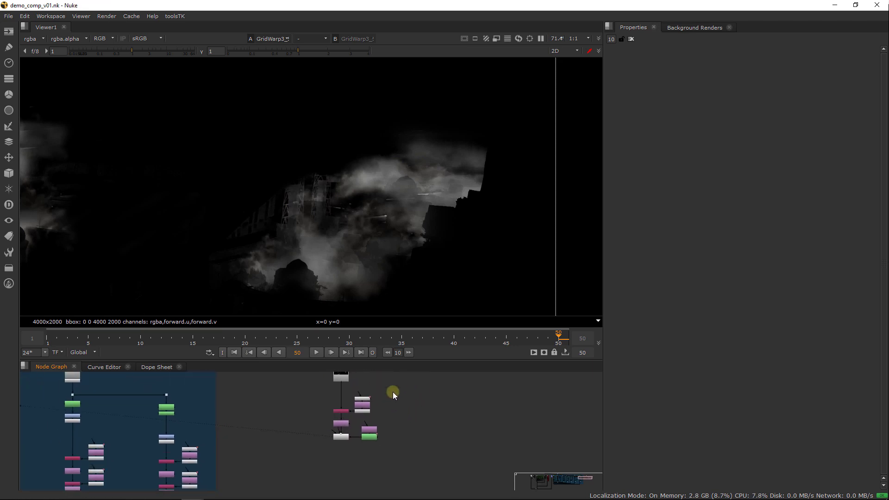
pyautogui.moveTo(413, 383); pyautogui.dragTo(318, 456)
pyautogui.press('Delete')
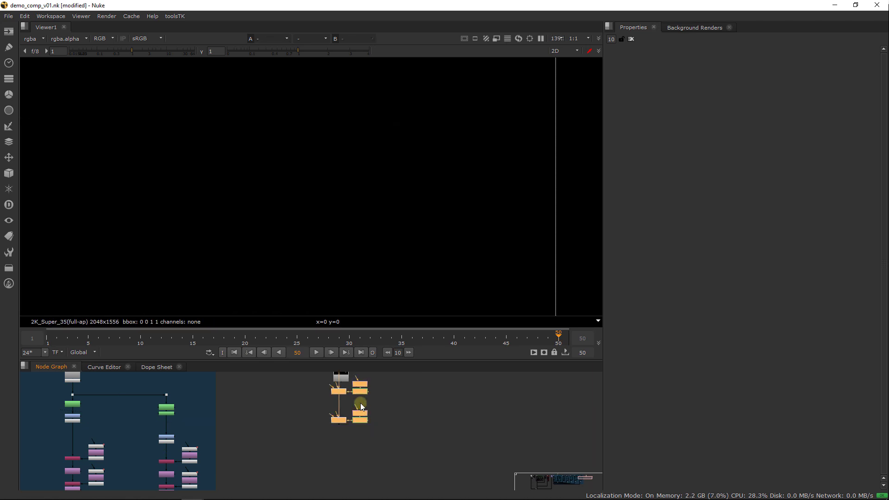
# Place the prepared chain of GridWarp nodes with their Reformat and Roto masks below Read16, leaving a gap under the Read.
pyautogui.moveTo(343, 392); pyautogui.dragTo(343, 477)
pyautogui.moveTo(342, 423); pyautogui.dragTo(338, 415)
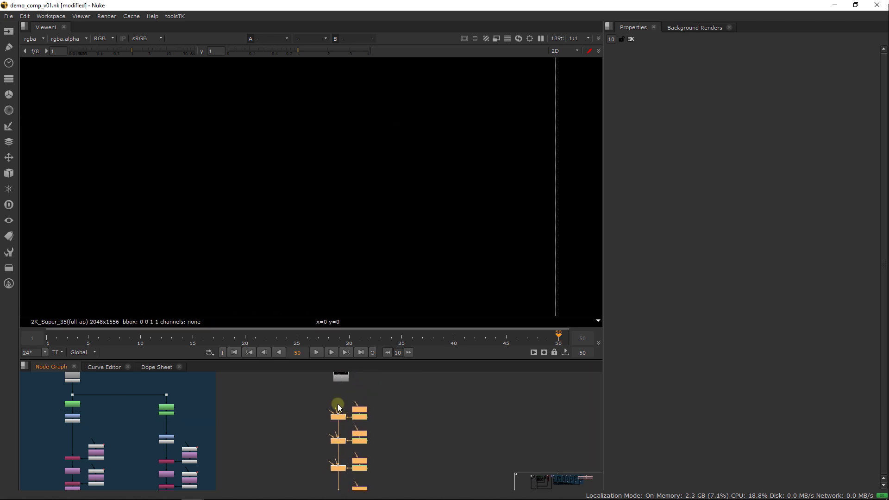
pyautogui.scroll(3, 349, 405)
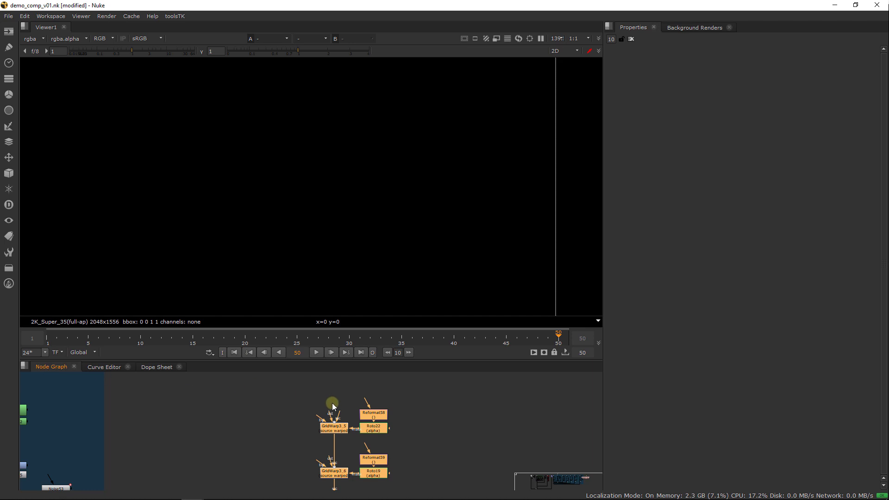
pyautogui.click(333, 402)
pyautogui.moveTo(336, 386); pyautogui.dragTo(327, 414, button='middle')
# Paste the Noise, Reformat, Tile, ShuffleCopy and IDistort setup and insert it between Read16 and the first GridWarp.
pyautogui.hotkey('ctrl', 'v')
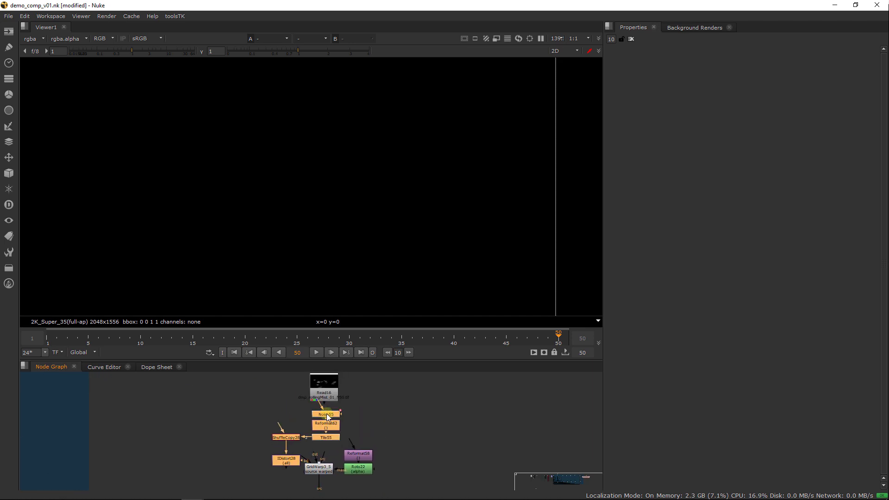
pyautogui.moveTo(326, 414); pyautogui.dragTo(369, 397)
pyautogui.moveTo(326, 420); pyautogui.dragTo(320, 415)
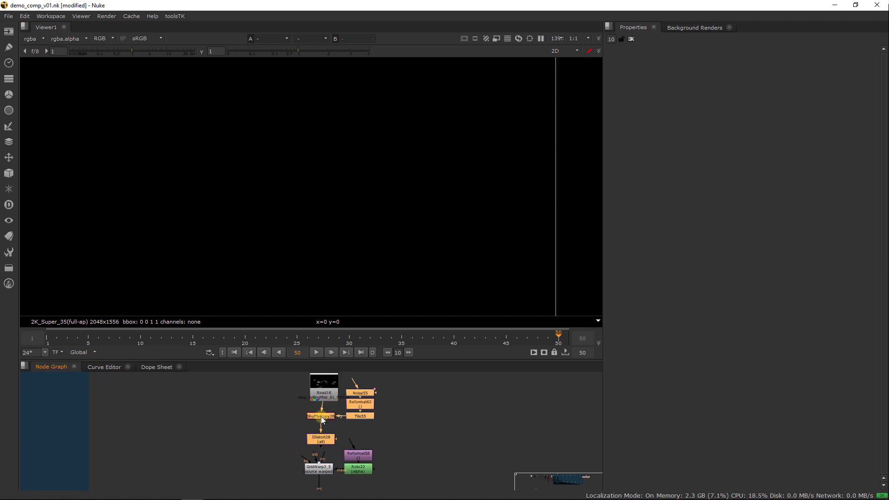
# Align the node chain under Read16 and view the last GridWarp's output with the whole image framed.
pyautogui.moveTo(323, 452); pyautogui.dragTo(306, 421, button='middle')
pyautogui.scroll(-3, 329, 424)
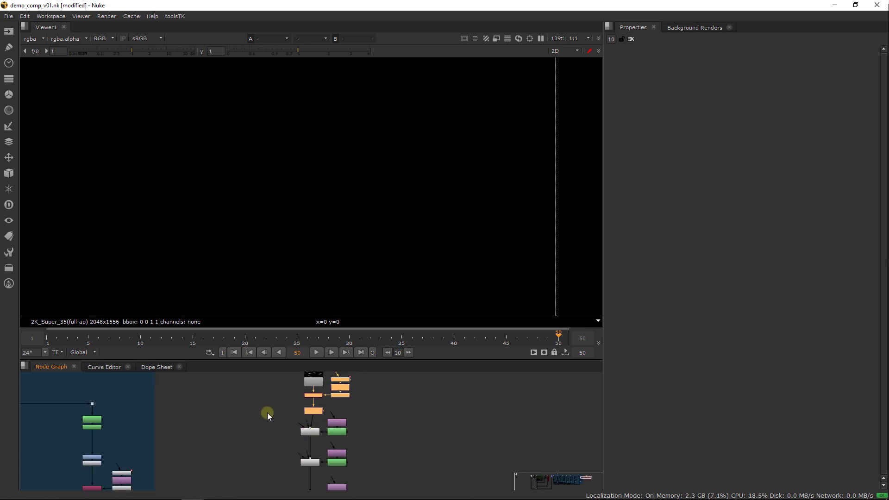
pyautogui.moveTo(248, 373); pyautogui.dragTo(366, 485)
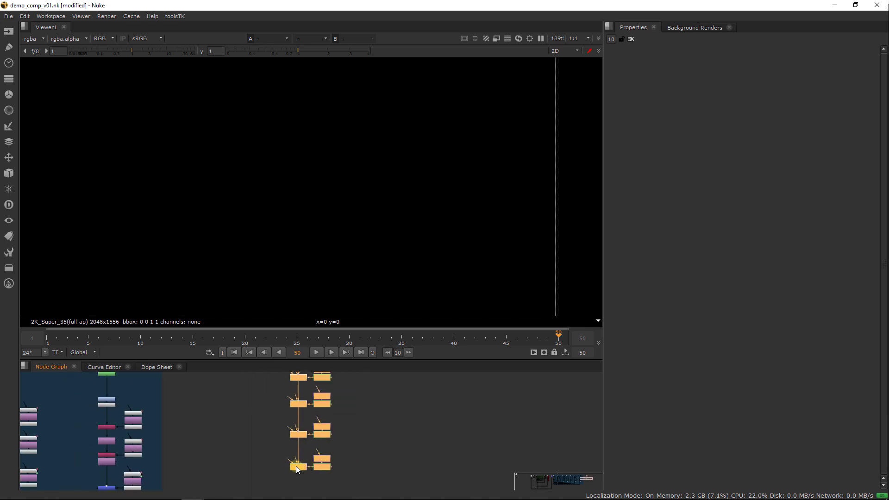
pyautogui.moveTo(295, 466); pyautogui.dragTo(310, 470)
pyautogui.click(309, 470)
pyautogui.press('1')
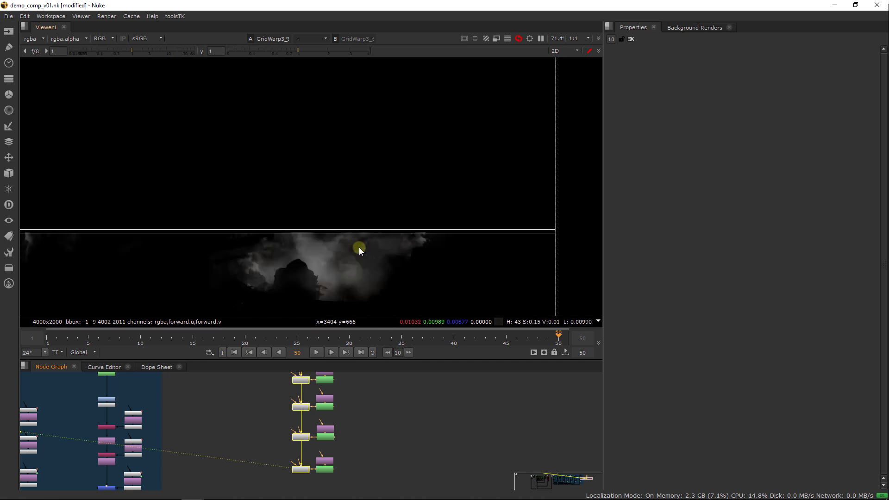
pyautogui.press('f')
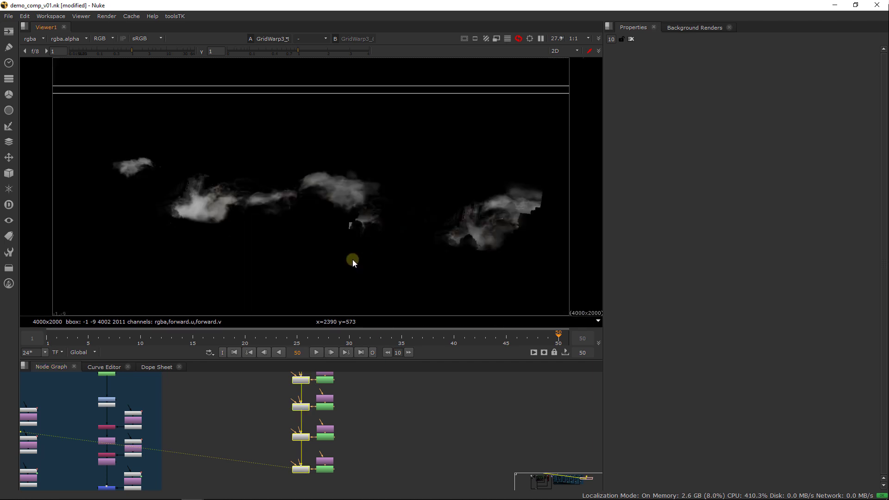
# Disable the column of GridWarp nodes temporarily to examine all the smoke clouds without the grid warping, and re-enable them.
pyautogui.moveTo(364, 415); pyautogui.dragTo(362, 437, button='middle')
pyautogui.moveTo(274, 390); pyautogui.dragTo(319, 491)
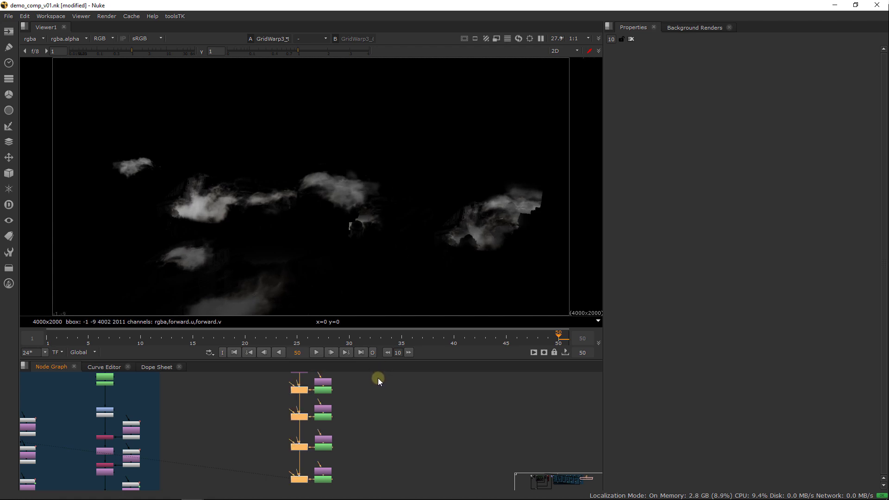
pyautogui.press('d')
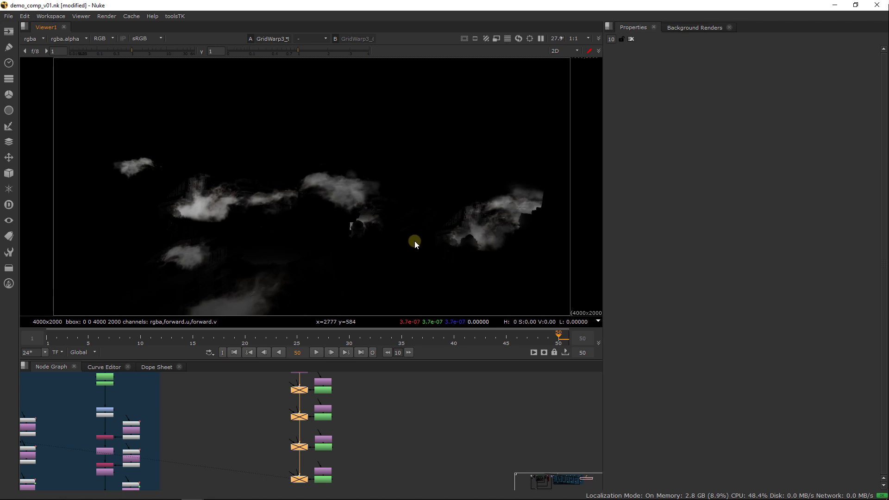
pyautogui.scroll(1, 414, 240)
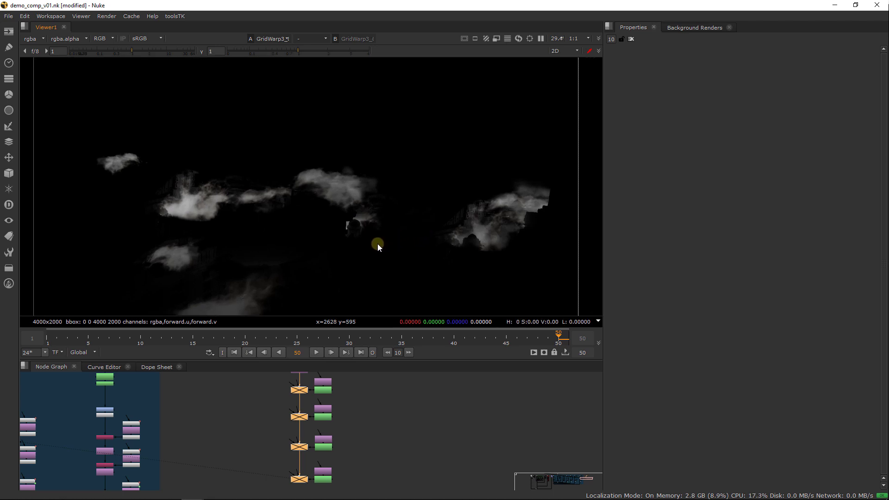
pyautogui.scroll(-2, 319, 284)
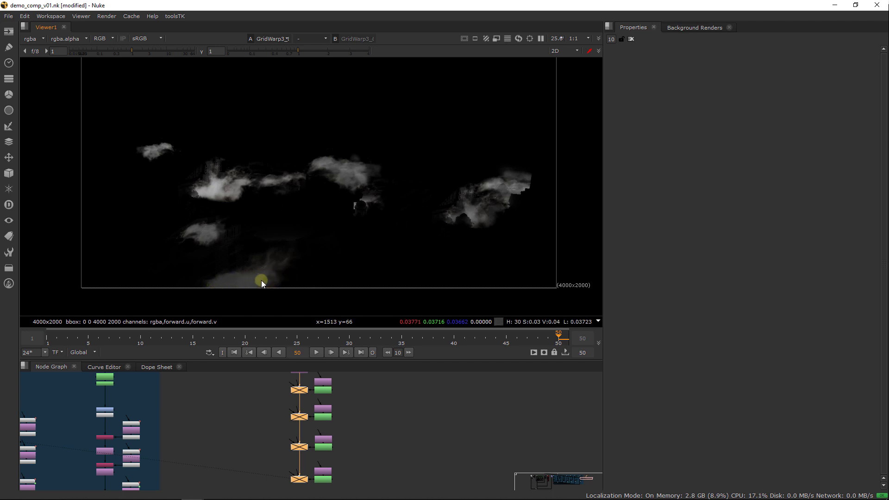
pyautogui.moveTo(260, 279); pyautogui.dragTo(243, 304, button='middle')
pyautogui.moveTo(286, 271)
pyautogui.keyDown('alt'); pyautogui.mouseDown(button='middle')
pyautogui.moveTo(276, 271)
pyautogui.moveTo(296, 276)
pyautogui.moveTo(286, 277)
pyautogui.mouseUp(button='middle'); pyautogui.keyUp('alt')
pyautogui.scroll(-2, 286, 277)
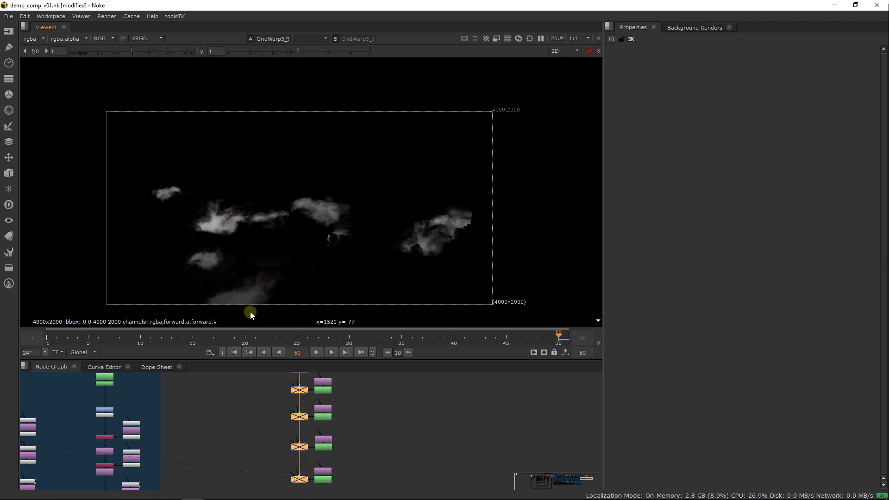
pyautogui.scroll(3, 273, 291)
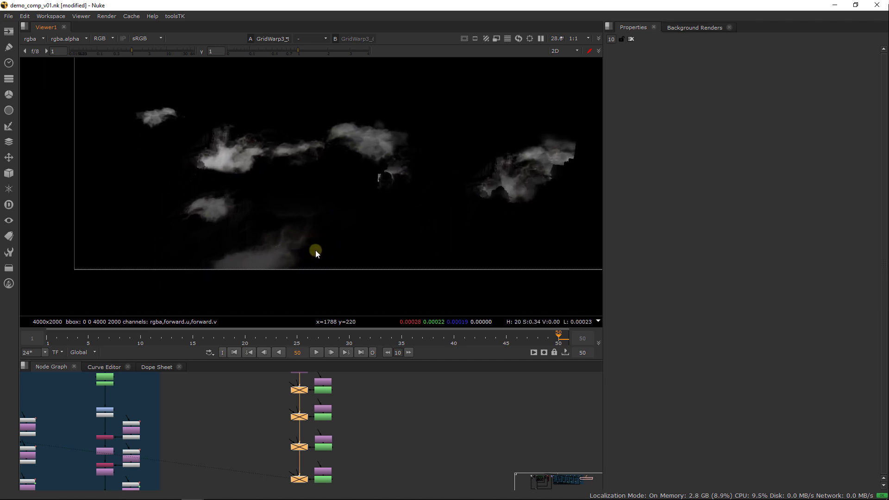
pyautogui.moveTo(363, 471); pyautogui.dragTo(349, 448, button='middle')
pyautogui.press('d')
# Add a Roto node after the last GridWarp and place it below and to the right of it.
pyautogui.click(349, 448)
pyautogui.scroll(3, 334, 421)
pyautogui.click(312, 419)
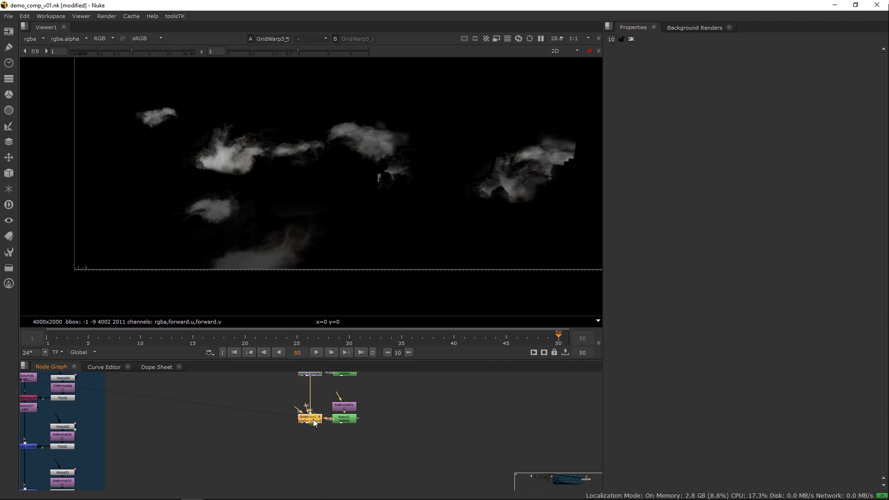
pyautogui.press('Tab')
pyautogui.write('roto')
pyautogui.press('Return')
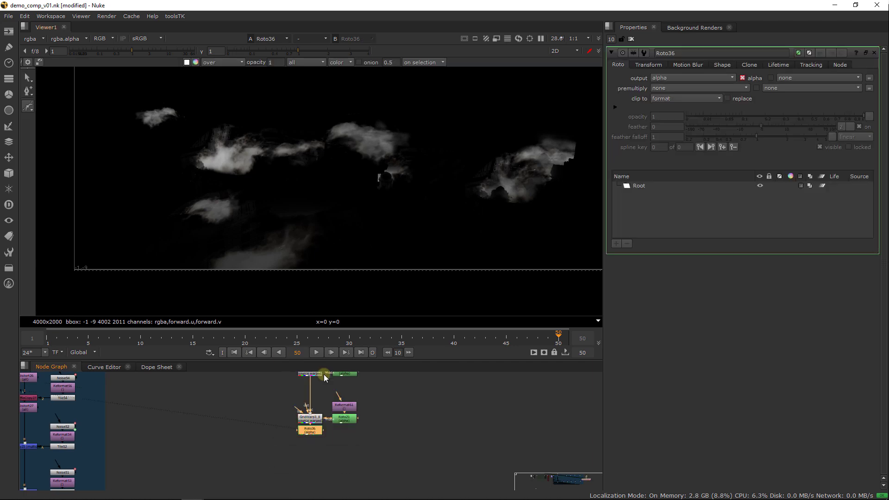
pyautogui.moveTo(318, 438); pyautogui.dragTo(346, 450)
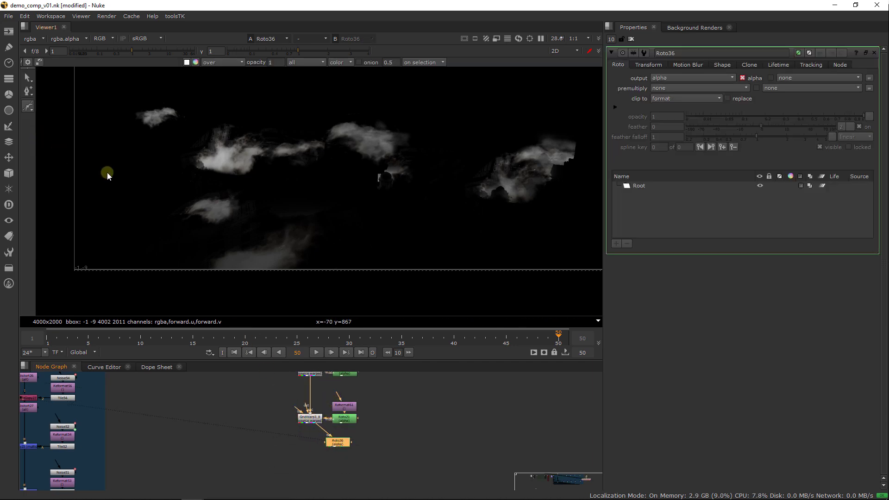
# Draw a closed Bezier around the lowest smoke cloud, extending slightly below the image's bottom edge.
pyautogui.click(173, 270)
pyautogui.click(209, 246)
pyautogui.moveTo(246, 231); pyautogui.dragTo(249, 230)
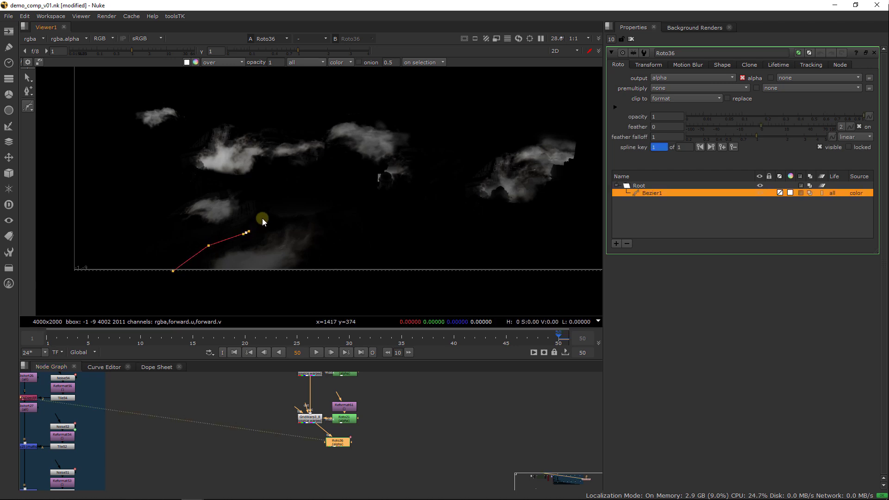
pyautogui.click(344, 275)
pyautogui.click(217, 282)
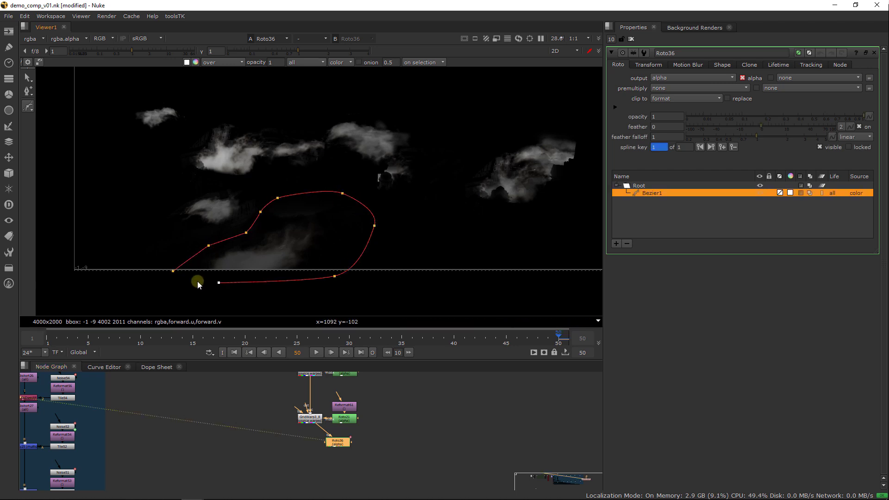
pyautogui.click(172, 270)
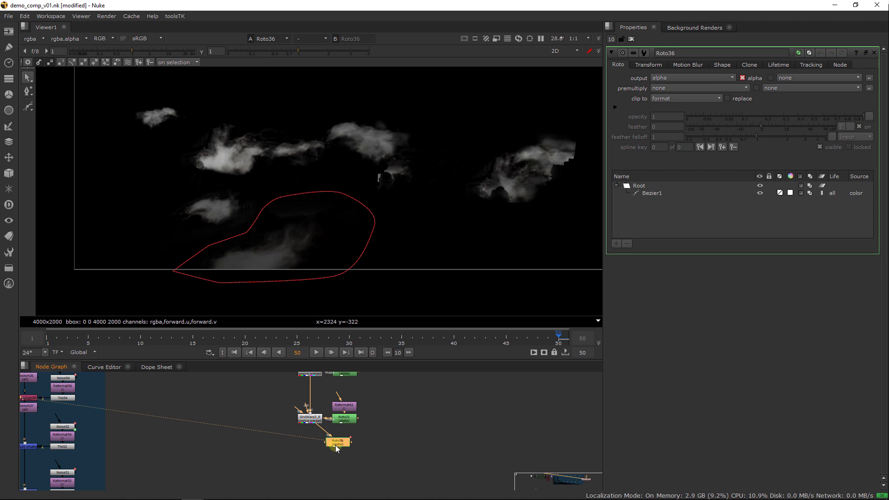
# Set the Roto's output to rgba, give its Bezier a color of 0 and invert it, and close the properties.
pyautogui.click(670, 79)
pyautogui.click(677, 105)
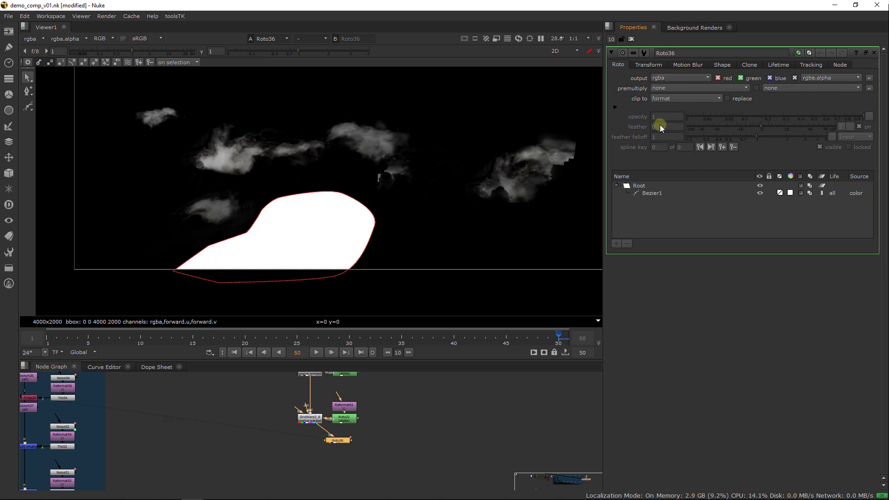
pyautogui.click(722, 66)
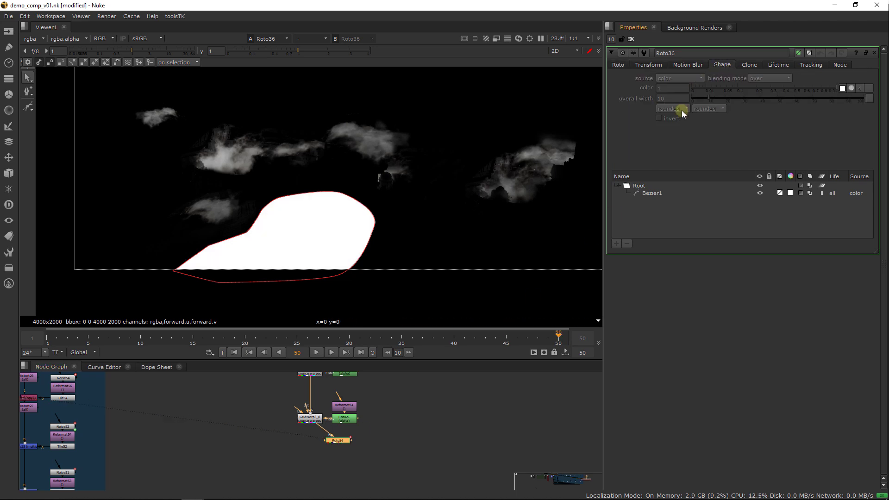
pyautogui.click(655, 193)
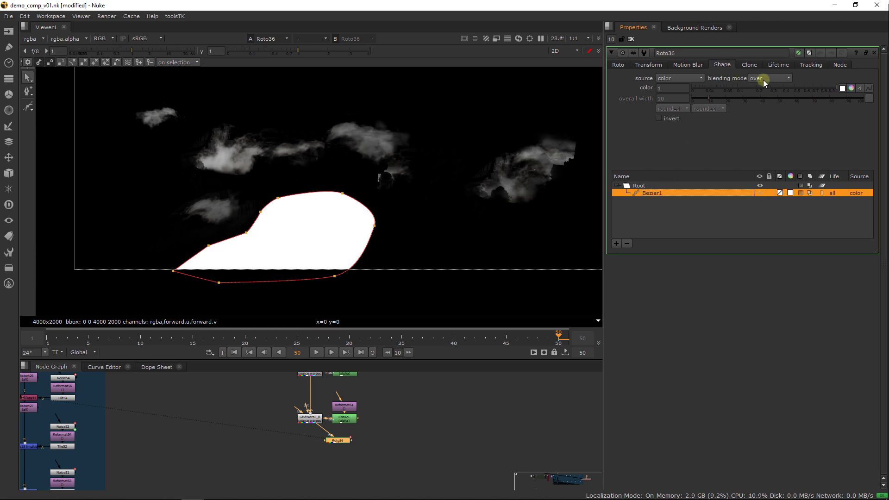
pyautogui.moveTo(715, 87); pyautogui.dragTo(622, 101)
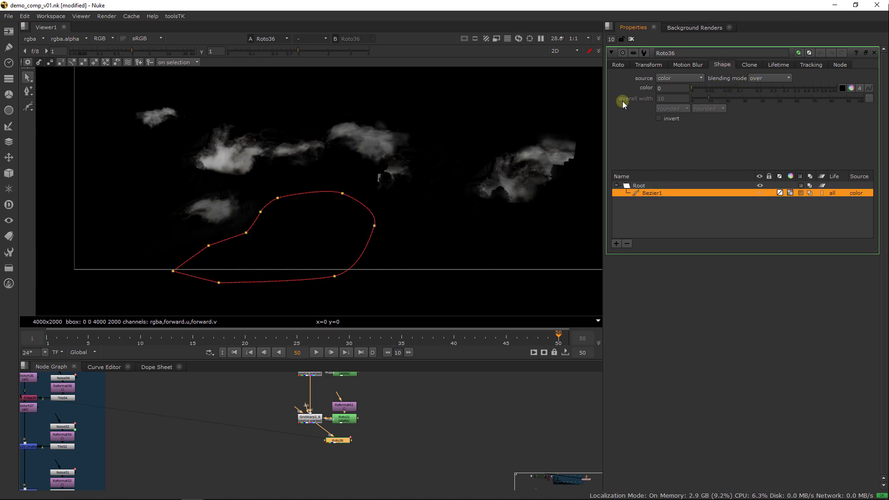
pyautogui.click(665, 118)
pyautogui.click(631, 38)
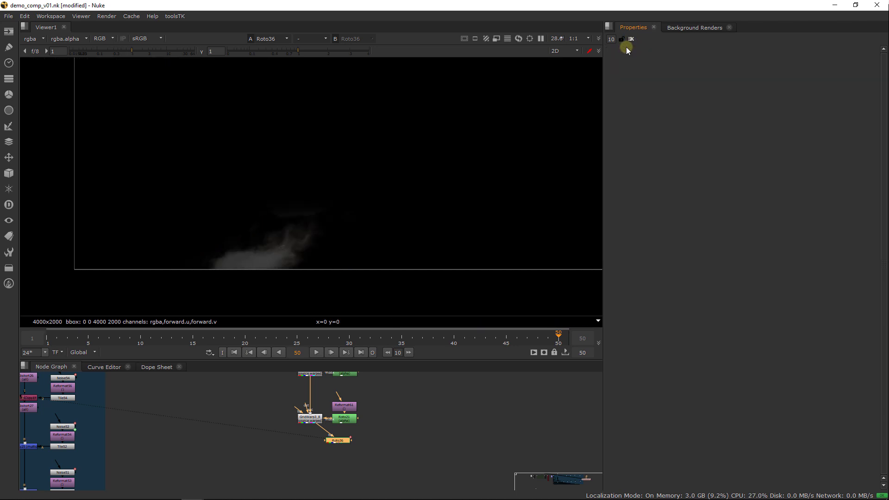
# Duplicate the lowest cloud's Roto to the left of the original, connect it to the last GridWarp and view it with its properties open.
pyautogui.moveTo(344, 438); pyautogui.dragTo(348, 418, button='middle')
pyautogui.click(278, 420)
pyautogui.hotkey('ctrl', 'v')
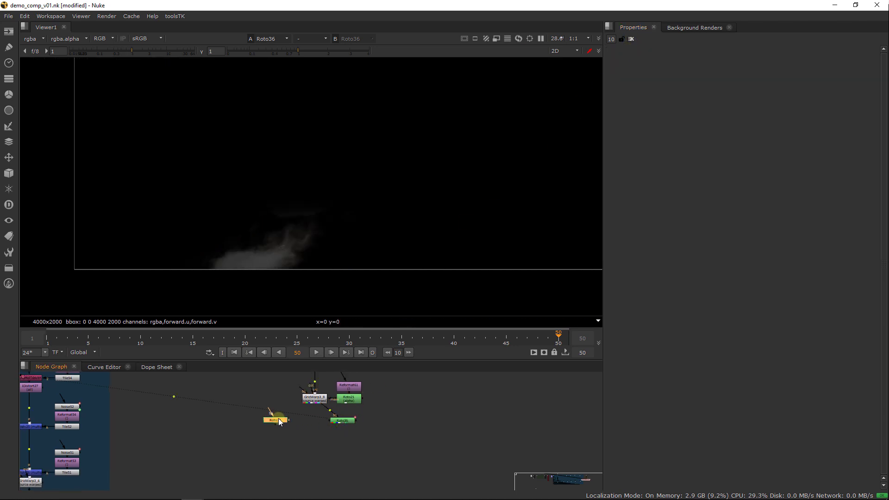
pyautogui.moveTo(278, 415); pyautogui.dragTo(317, 399)
pyautogui.doubleClick(282, 421)
pyautogui.press('1')
# Turn off invert on the copied Roto's Bezier so it blacks out the lowest smoke cloud, and close the properties.
pyautogui.click(665, 193)
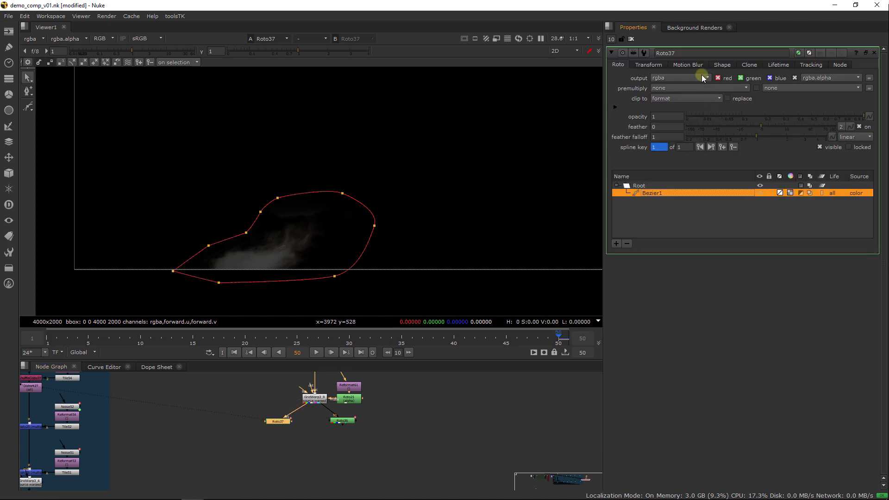
pyautogui.click(721, 65)
pyautogui.click(671, 119)
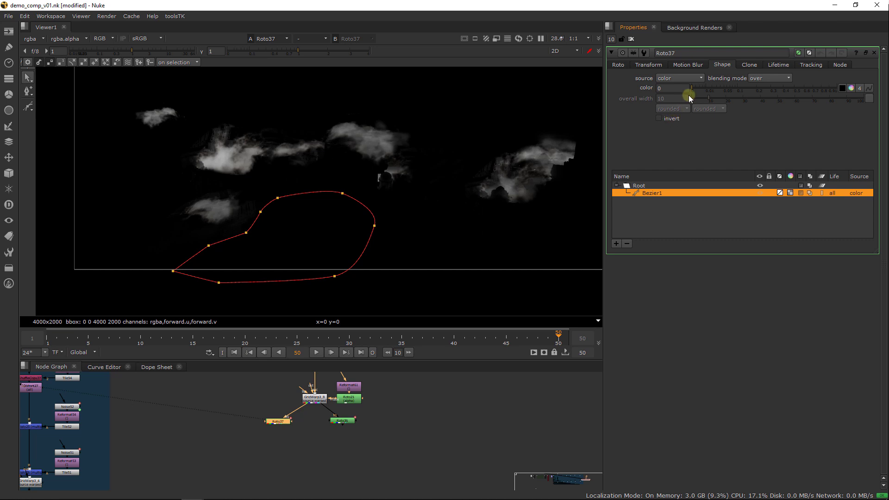
pyautogui.click(631, 39)
# Add a Write node below the copied Roto.
pyautogui.scroll(4, 318, 423)
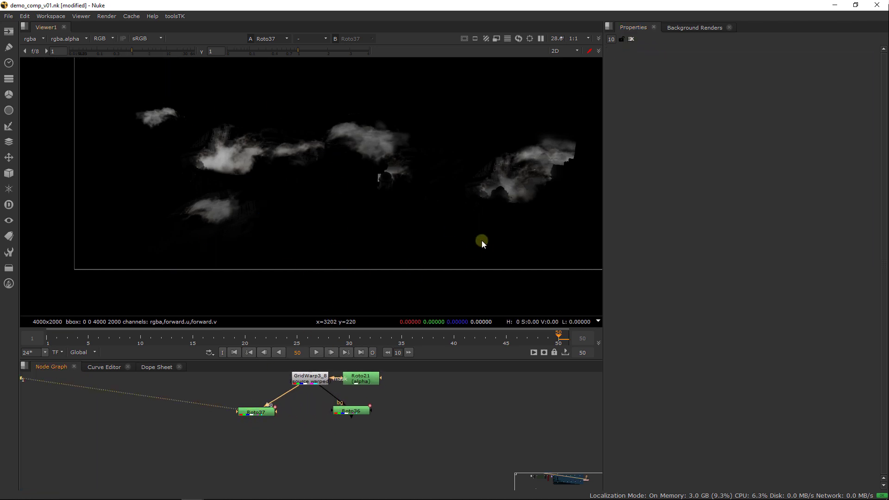
pyautogui.click(257, 414)
pyautogui.press('Tab')
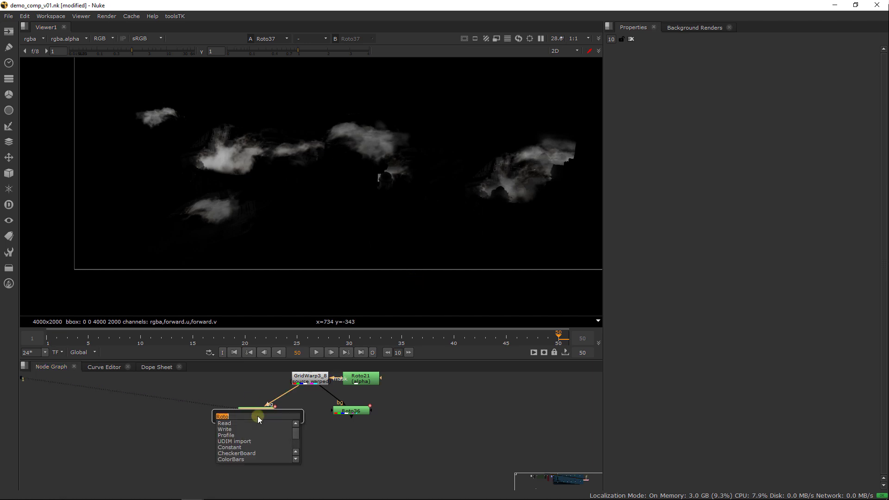
pyautogui.write('write')
pyautogui.press('Return')
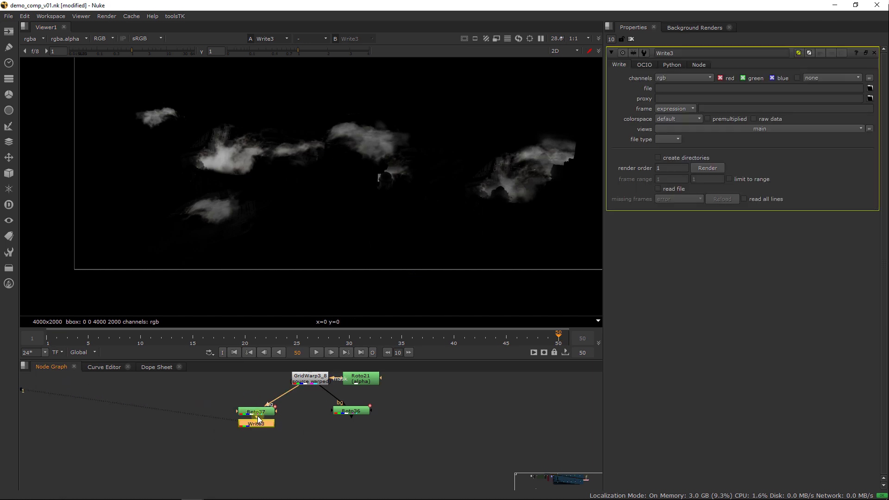
# Set the Write's output file to dmp_rolling_mist_fr50_v01.##.tif in the dmp_rolling_mist_fr50 render folder, with a 16 bit data type.
pyautogui.click(674, 89)
pyautogui.hotkey('ctrl', 'v')
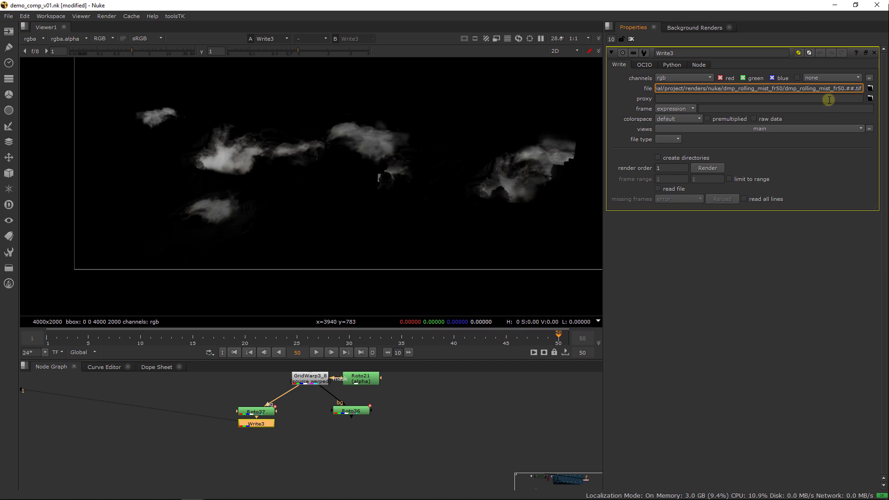
pyautogui.press('Return')
pyautogui.moveTo(784, 89); pyautogui.dragTo(841, 89)
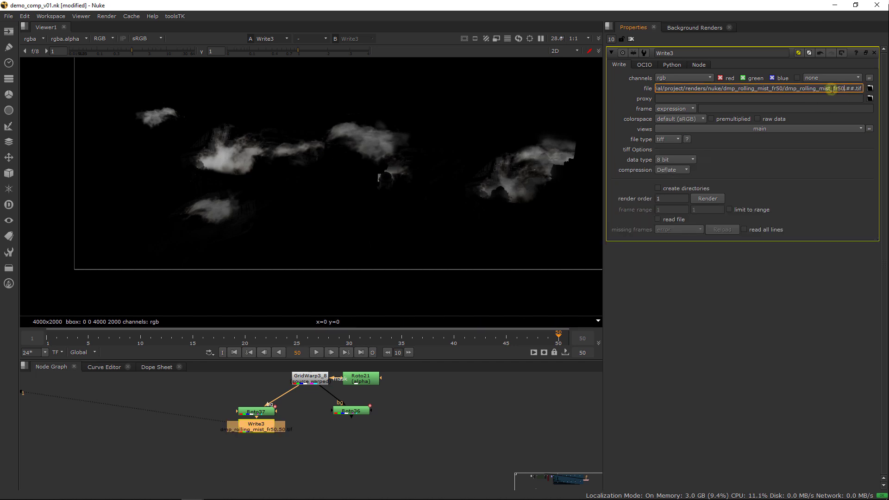
pyautogui.click(822, 88)
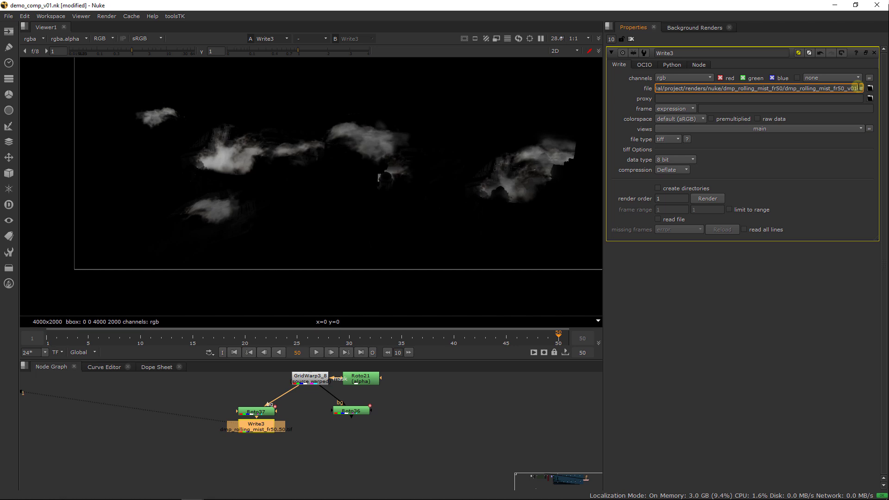
pyautogui.write('.##.tif')
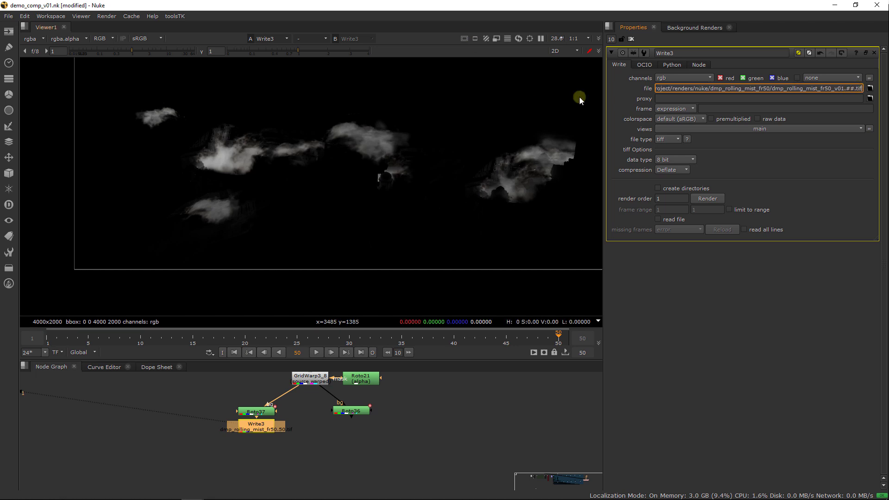
pyautogui.click(681, 160)
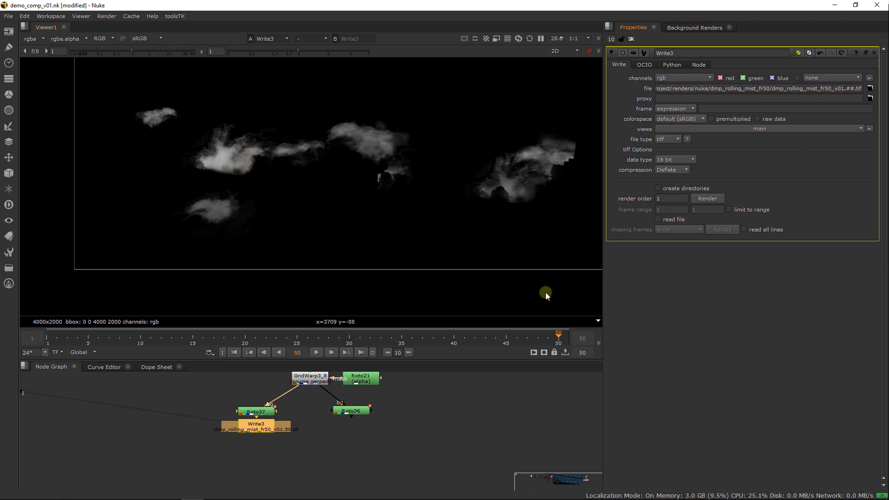
# Duplicate the Write node below the Roto that isolates the lowest smoke cloud, and open the copy's properties.
pyautogui.moveTo(407, 400); pyautogui.dragTo(393, 406, button='middle')
pyautogui.click(343, 436)
pyautogui.click(333, 419)
pyautogui.press('1')
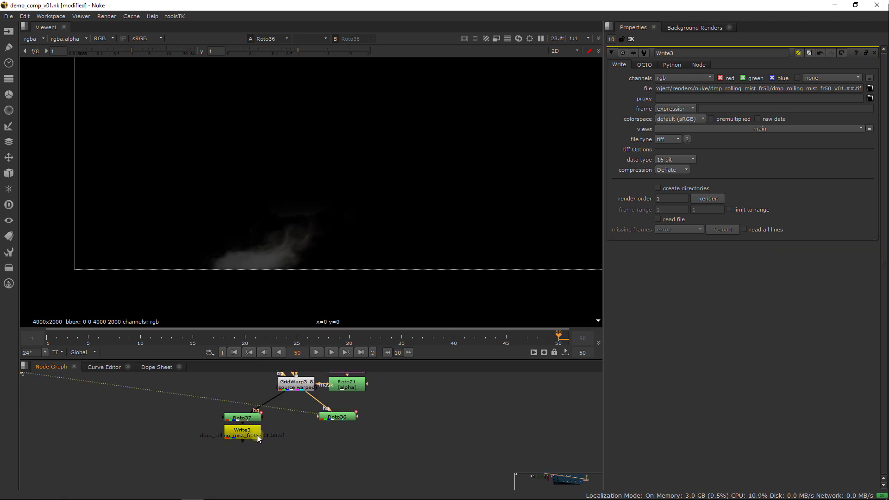
pyautogui.click(257, 434)
pyautogui.doubleClick(338, 420)
pyautogui.hotkey('ctrl', 'v')
pyautogui.doubleClick(341, 434)
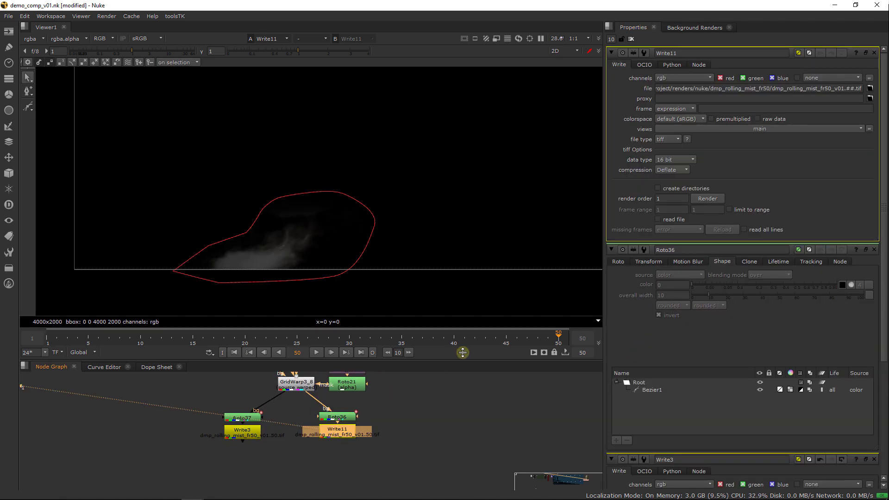
# Rename the duplicated Write's output file to dmp_rolling_mist_fr01_v01.##.tif.
pyautogui.moveTo(823, 89); pyautogui.dragTo(832, 89)
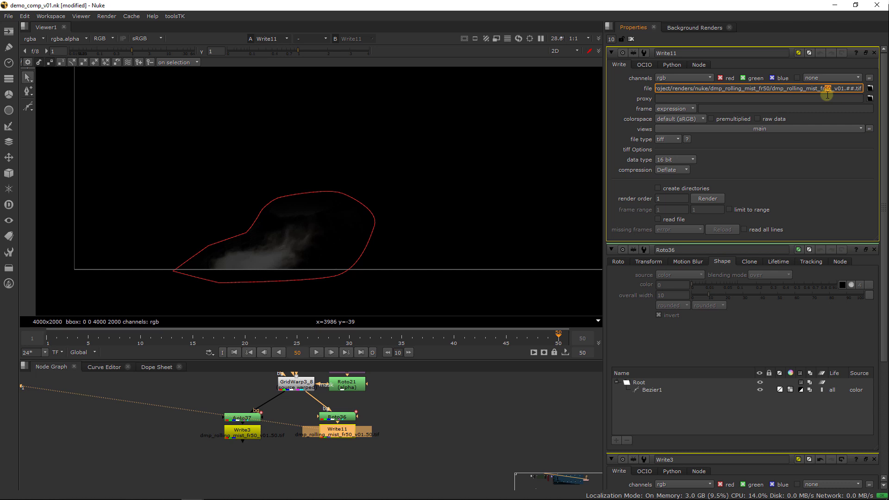
pyautogui.write('01')
pyautogui.click(427, 403)
# Compare the outputs of the two Roto branches, the isolated lowest cloud and the remaining clouds, in the viewer.
pyautogui.click(338, 418)
pyautogui.press('1')
pyautogui.click(332, 401)
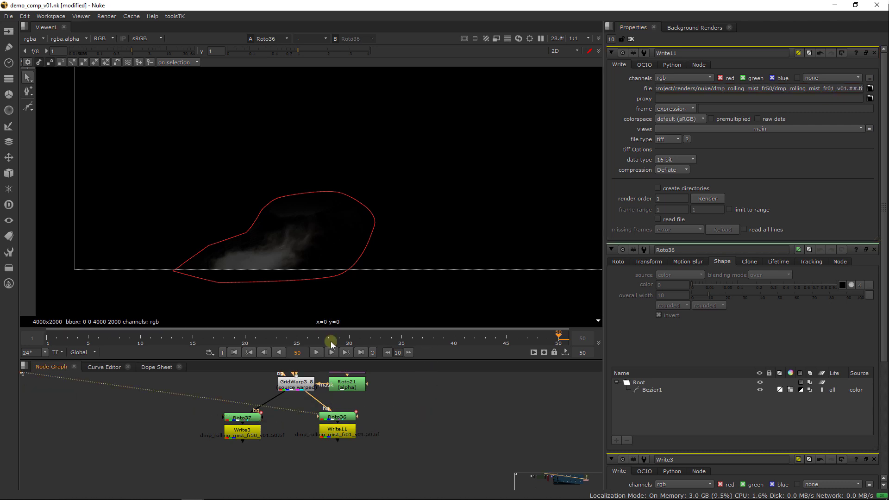
pyautogui.moveTo(306, 393); pyautogui.dragTo(302, 418, button='middle')
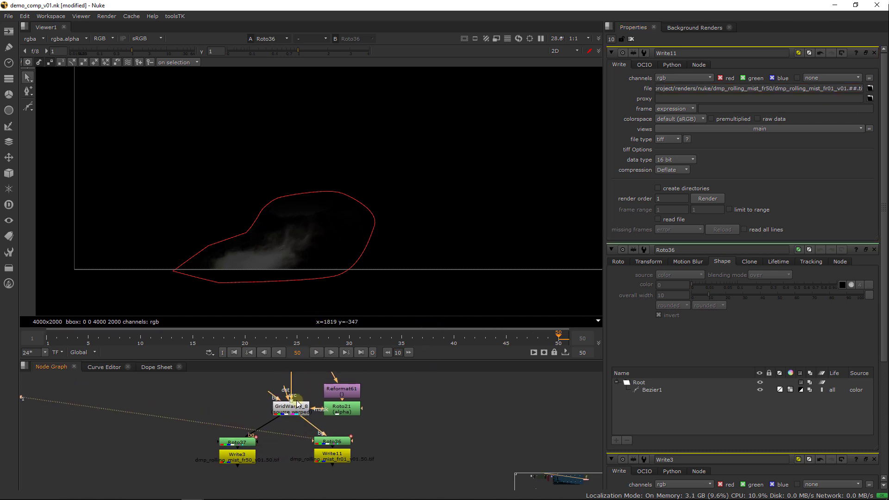
pyautogui.click(246, 442)
pyautogui.press('1')
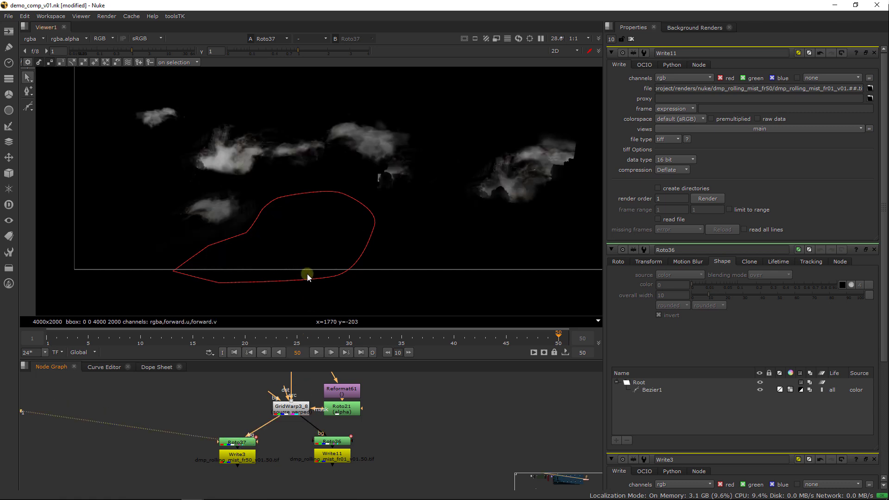
pyautogui.click(335, 442)
pyautogui.press('1')
# Move the isolated cloud's Write node lower and insert a Transform node between the Roto and the Write.
pyautogui.moveTo(327, 440); pyautogui.dragTo(321, 422, button='middle')
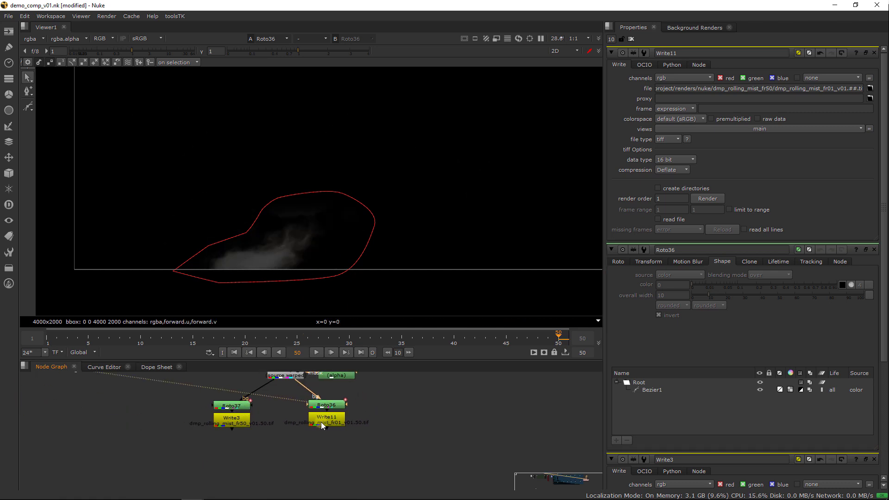
pyautogui.moveTo(328, 440); pyautogui.dragTo(328, 463)
pyautogui.click(331, 424)
pyautogui.press('Tab')
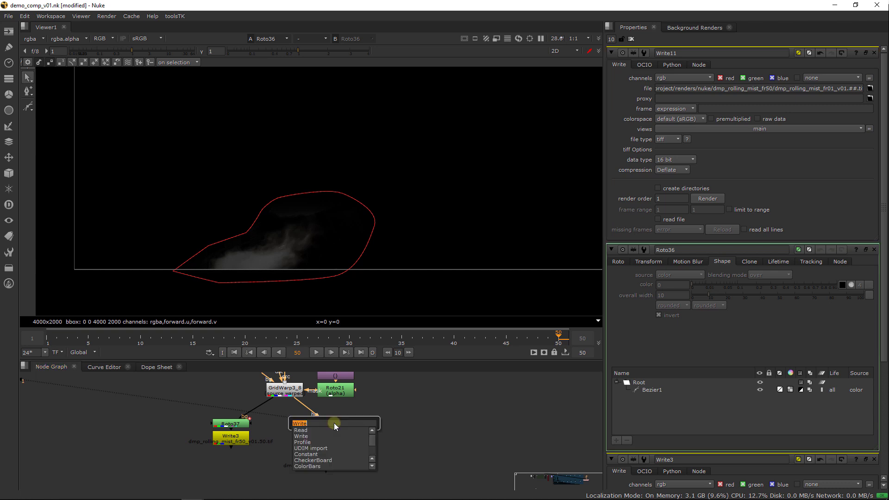
pyautogui.write('Transform')
pyautogui.press('Return')
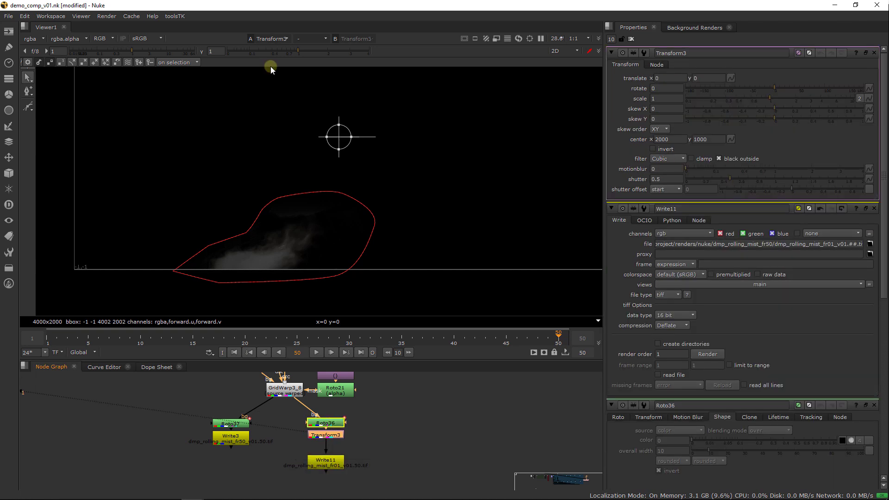
# Place the Transform's pivot at the cloud's base, scale to 1.2, shift it about 70 px right and 6 px up, and close the properties.
pyautogui.keyDown('ctrl'); pyautogui.moveTo(330, 159); pyautogui.dragTo(267, 265); pyautogui.keyUp('ctrl')
pyautogui.write('.2')
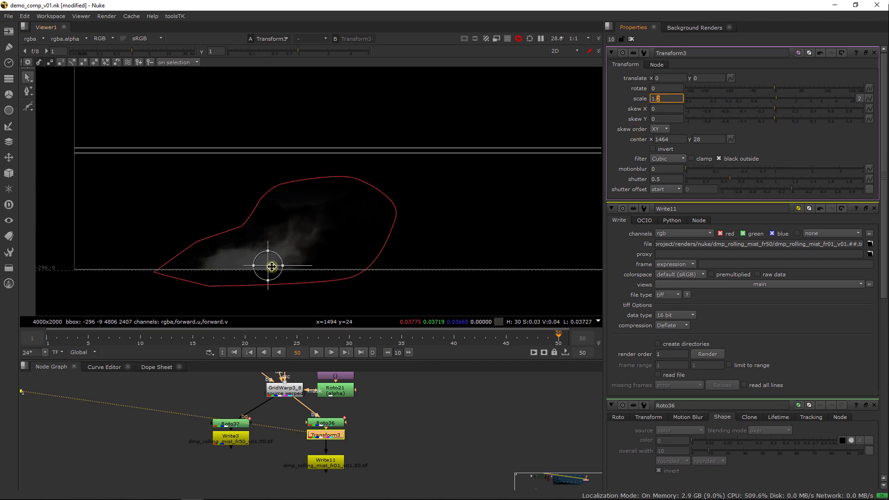
pyautogui.moveTo(268, 265); pyautogui.dragTo(277, 265)
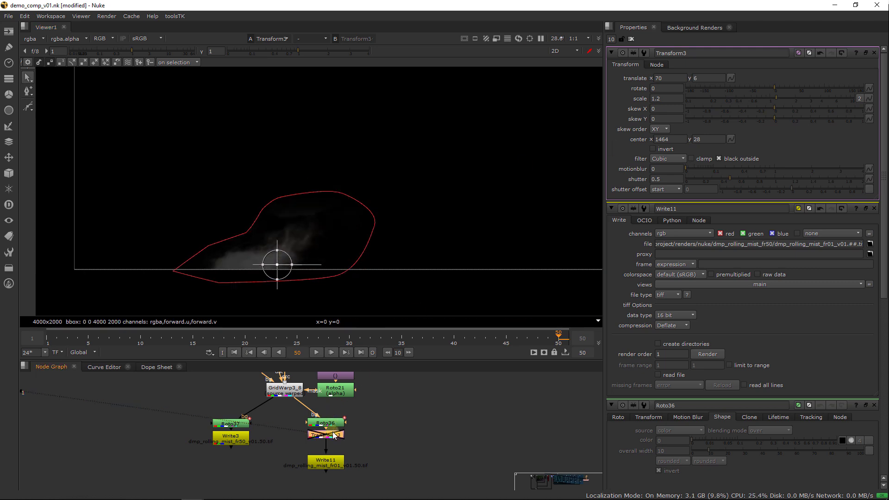
pyautogui.click(631, 40)
# View the last GridWarp's output with the whole image fitted in the viewer.
pyautogui.scroll(-4, 332, 435)
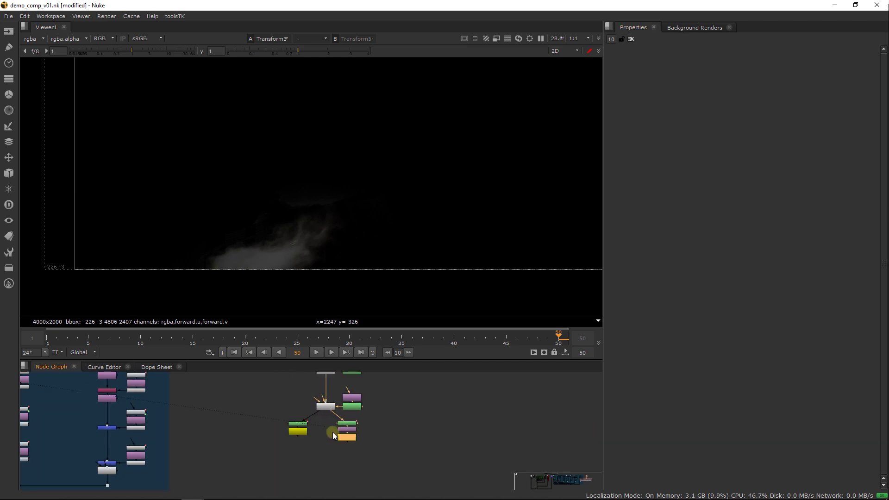
pyautogui.moveTo(332, 432); pyautogui.dragTo(301, 480, button='middle')
pyautogui.click(295, 454)
pyautogui.press('1')
pyautogui.press('f')
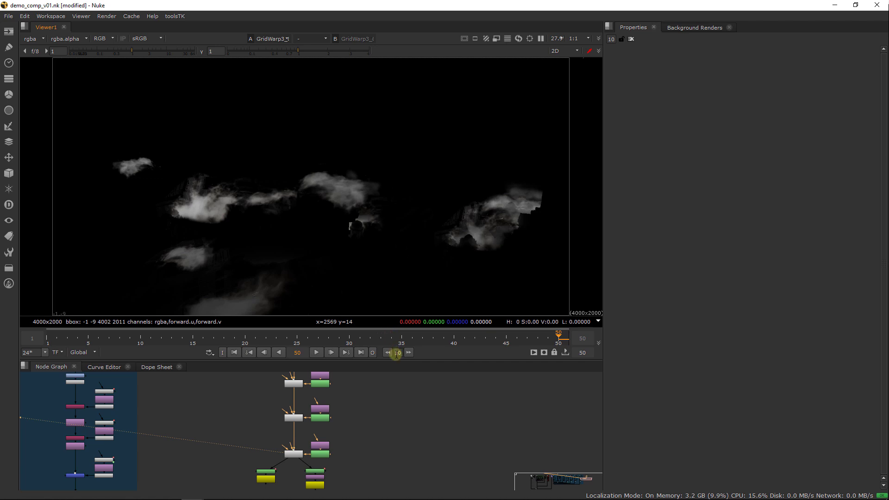
pyautogui.click(374, 419)
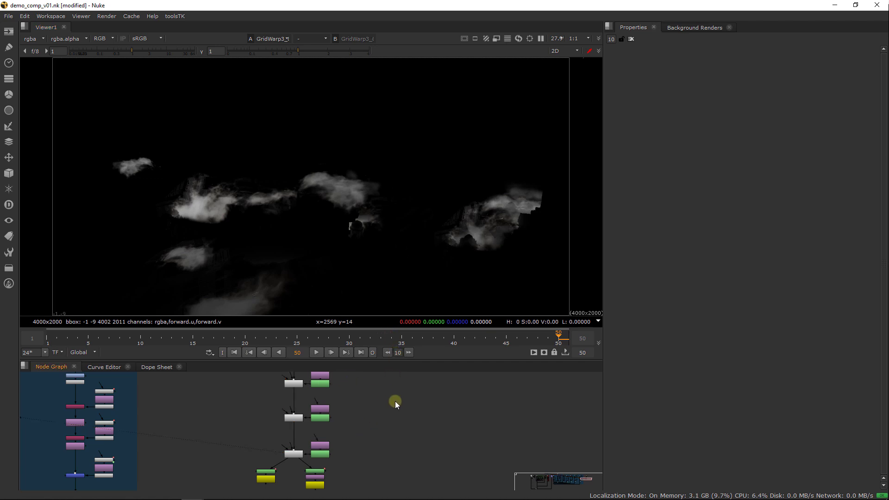
# Paste another smoke Read node to the right of the Read16 column and view it.
pyautogui.scroll(-8, 326, 404)
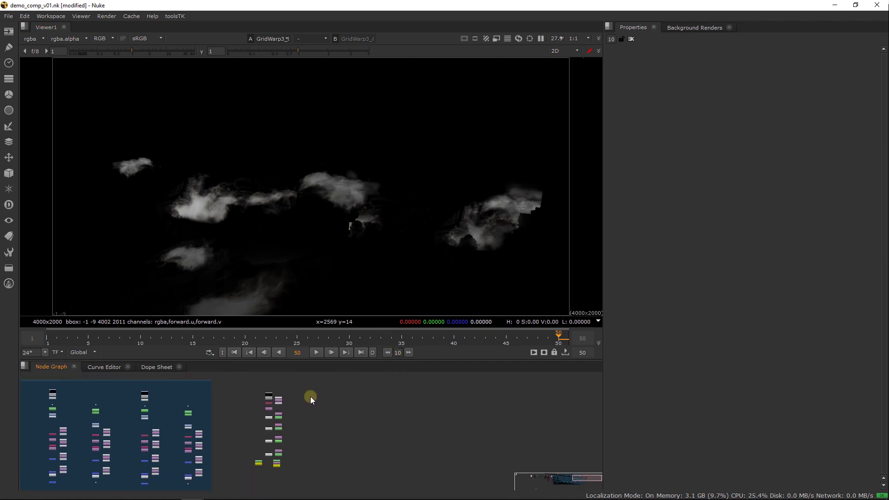
pyautogui.scroll(3, 320, 396)
pyautogui.hotkey('ctrl', 'v')
pyautogui.scroll(2, 370, 400)
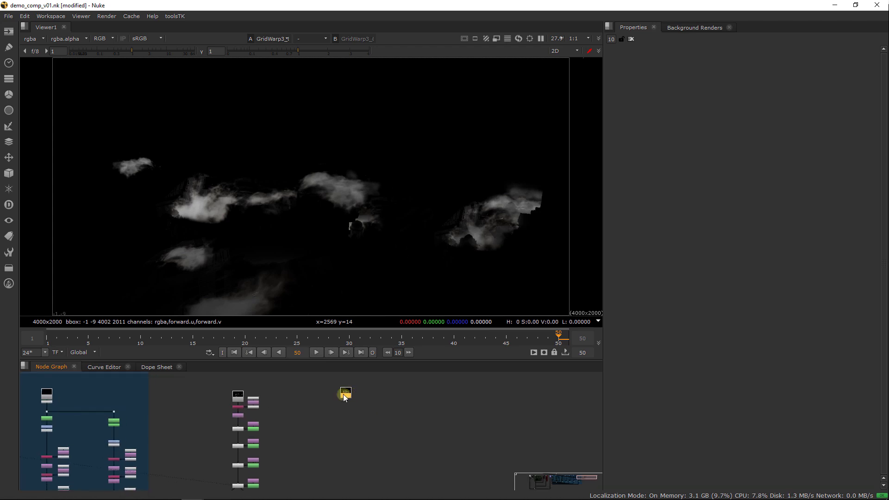
pyautogui.scroll(2, 340, 398)
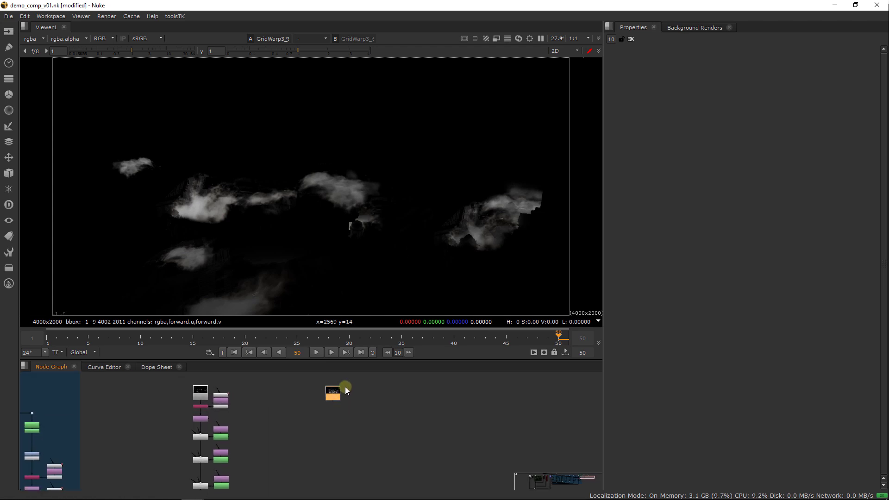
pyautogui.moveTo(336, 413); pyautogui.dragTo(321, 415, button='middle')
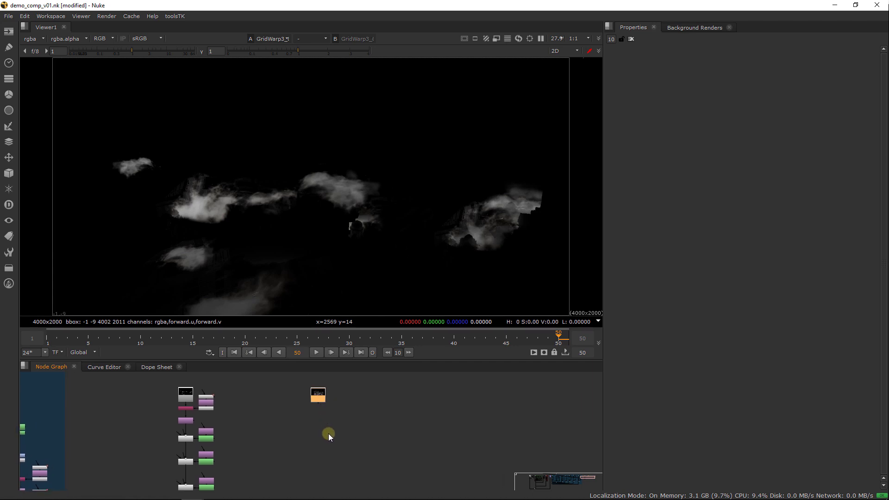
pyautogui.scroll(1, 325, 393)
pyautogui.click(321, 397)
pyautogui.press('1')
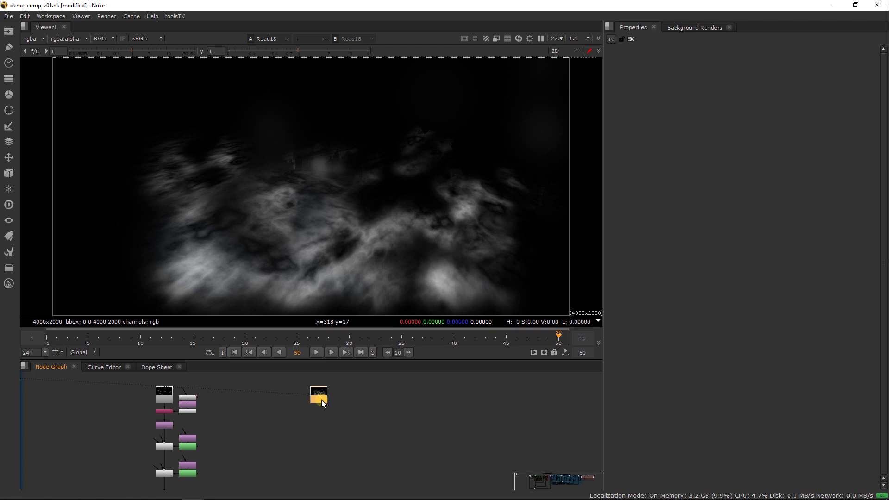
# Paste the noise-driven distortion setup with its Roto-masked IDistort below the new smoke Read node.
pyautogui.hotkey('ctrl', 'v')
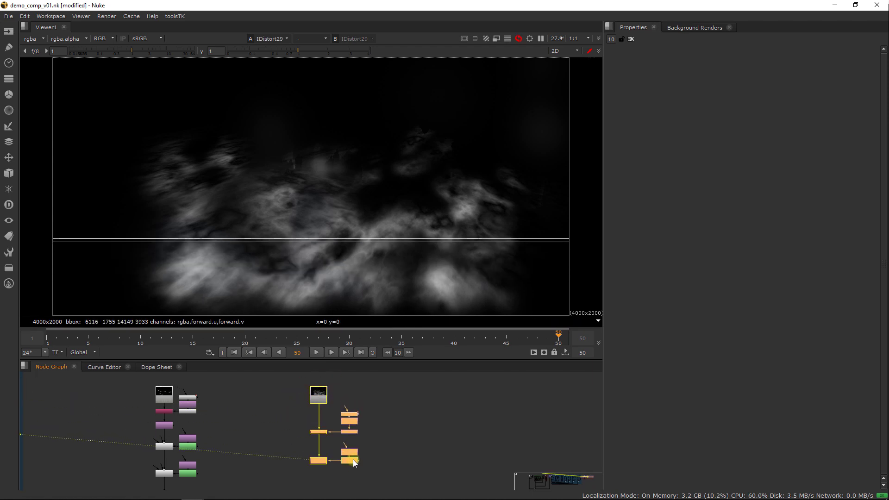
pyautogui.scroll(3, 345, 420)
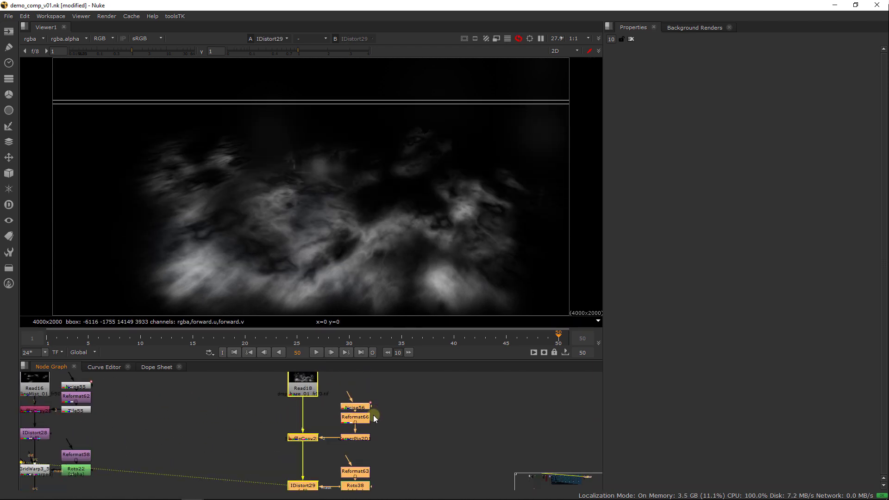
pyautogui.click(332, 449)
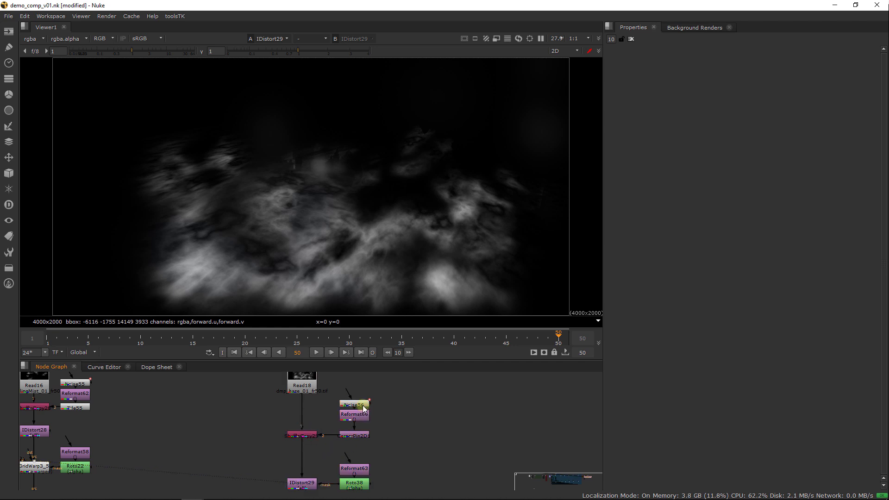
# Compare the new smoke Read's image with the Noise pattern that drives its distortion.
pyautogui.press('1')
pyautogui.click(306, 386)
pyautogui.press('2')
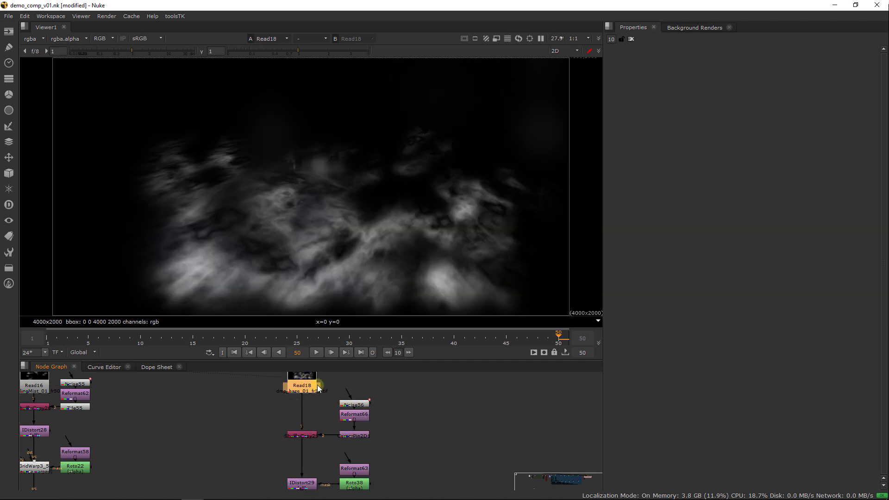
pyautogui.click(361, 404)
pyautogui.press('1')
pyautogui.click(360, 416)
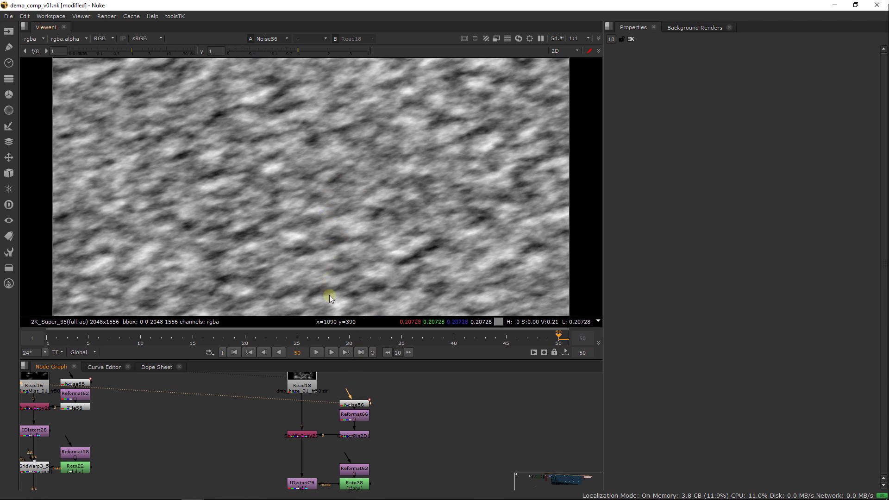
pyautogui.press('1')
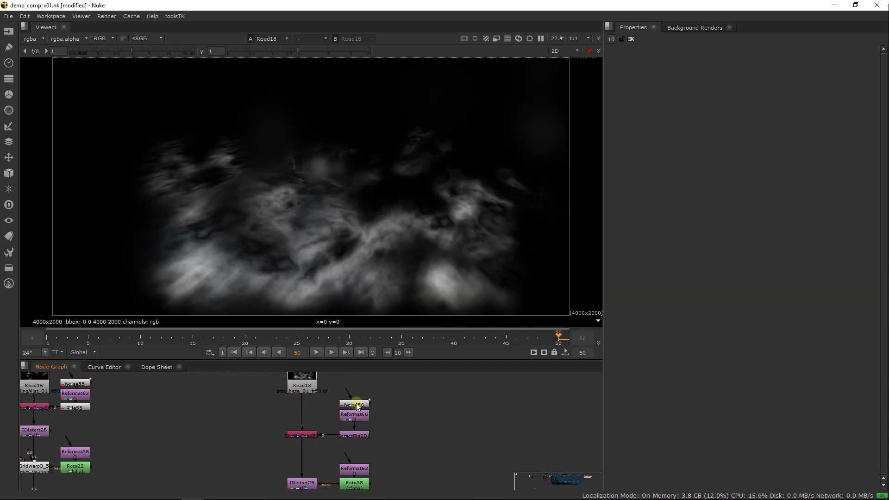
pyautogui.press('2')
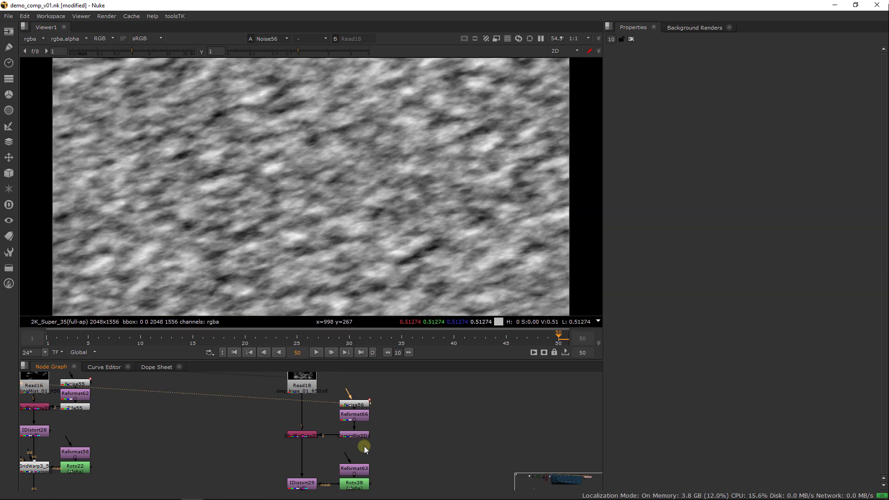
# View the CornerPin2D output of the noise and toggle the node off and on to examine its perspective effect.
pyautogui.click(355, 435)
pyautogui.press('1')
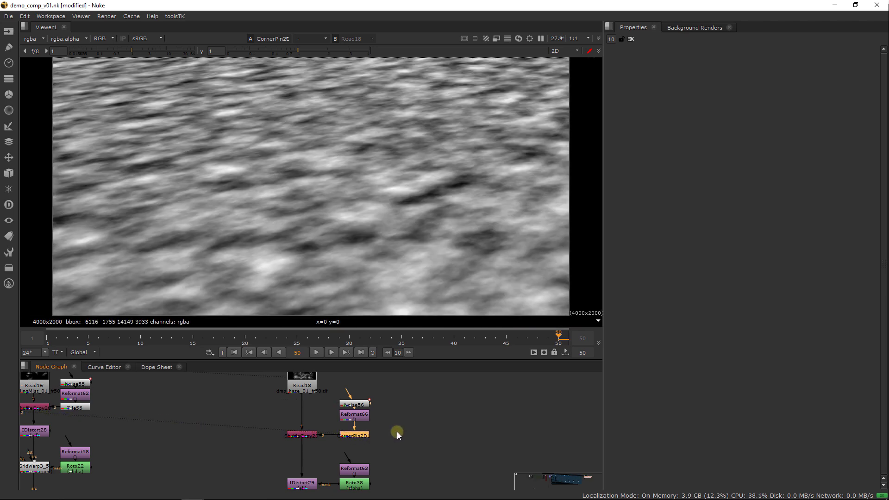
pyautogui.press('d')
pyautogui.press('d')
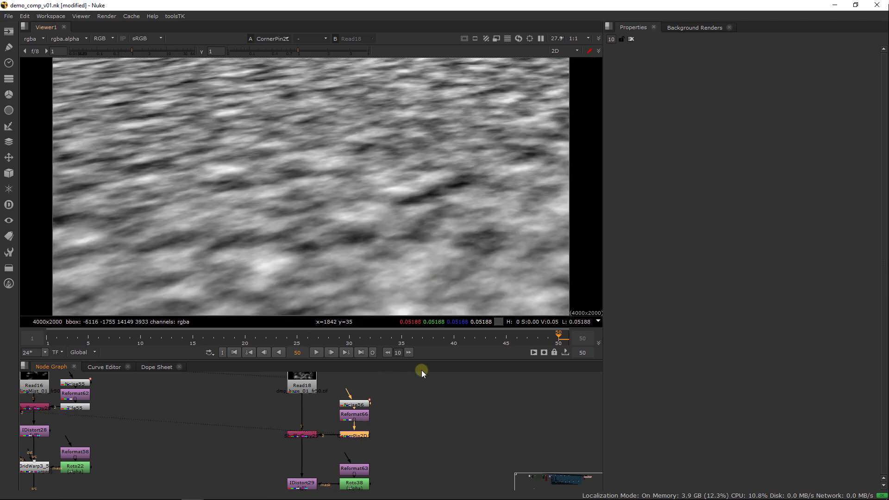
pyautogui.click(398, 429)
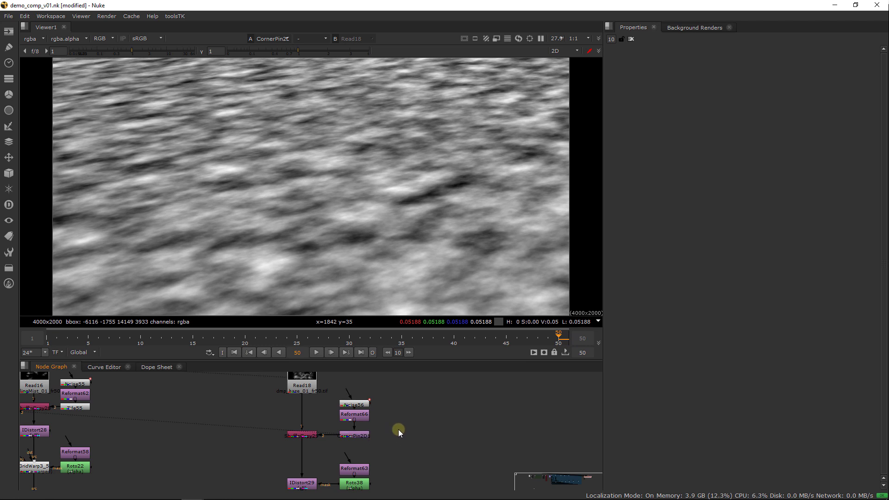
# Add a second CornerPin2D branching off the Reformat below the Noise and view its output.
pyautogui.click(354, 415)
pyautogui.press('1')
pyautogui.click(392, 419)
pyautogui.press('Tab')
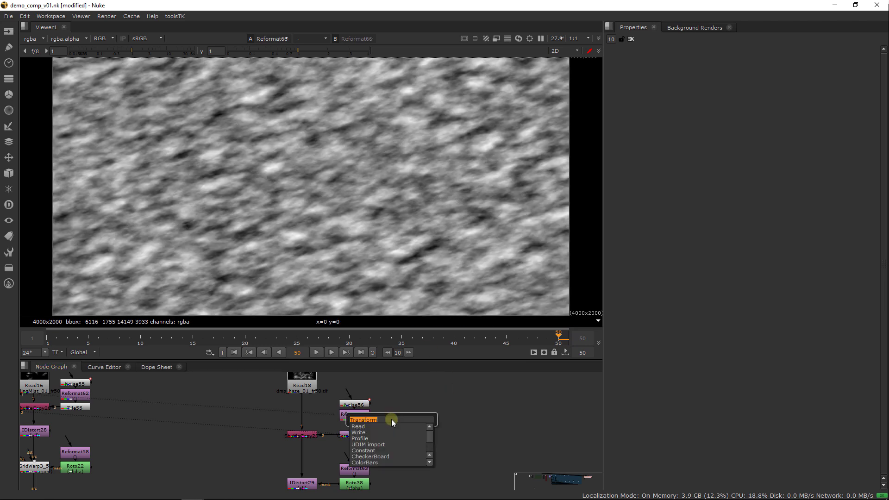
pyautogui.write('corner')
pyautogui.press('Return')
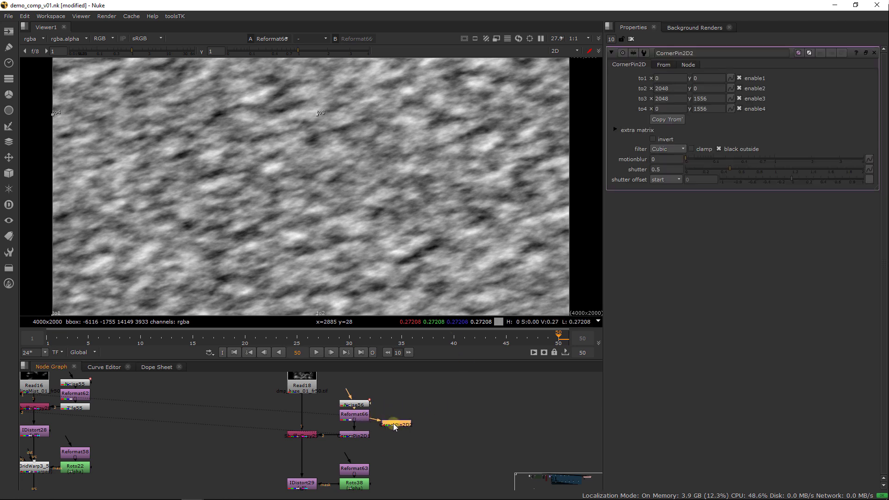
pyautogui.press('1')
pyautogui.scroll(-3, 374, 219)
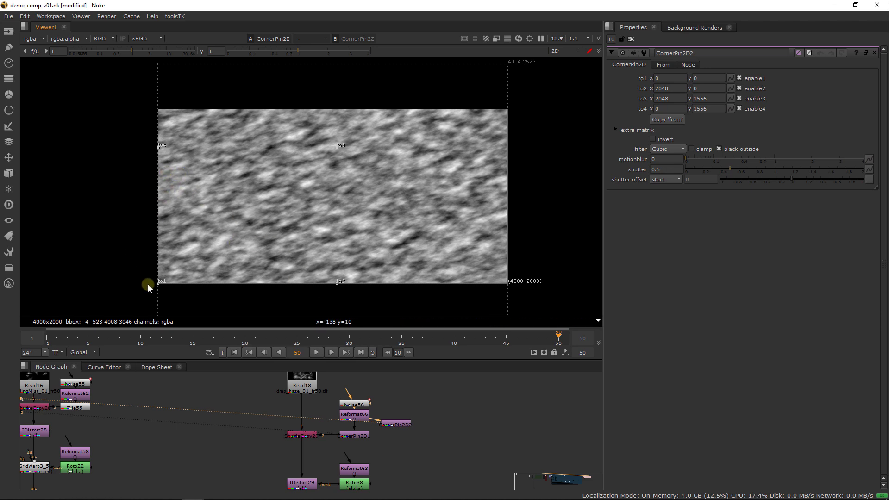
# Pin the noise into ground perspective by moving corner to1 to about -2530, 300 and to2 to about 2240, 100.
pyautogui.moveTo(157, 282); pyautogui.dragTo(36, 246)
pyautogui.scroll(-9, 514, 256)
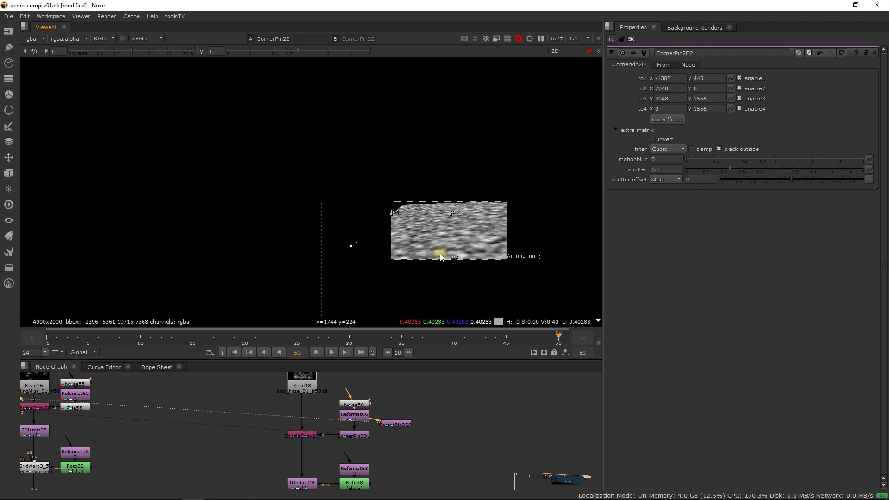
pyautogui.moveTo(479, 257); pyautogui.dragTo(348, 206, button='middle')
pyautogui.scroll(1, 397, 212)
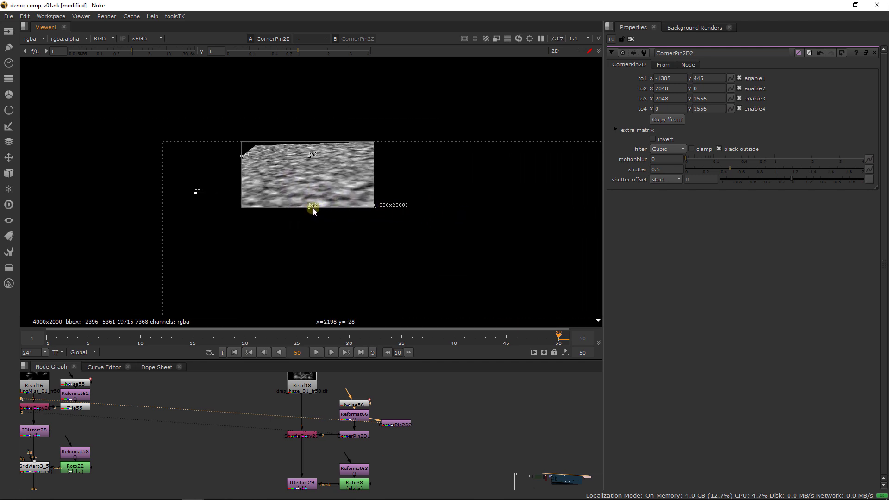
pyautogui.moveTo(312, 207)
pyautogui.mouseDown()
pyautogui.moveTo(301, 207)
pyautogui.moveTo(316, 204)
pyautogui.mouseUp()
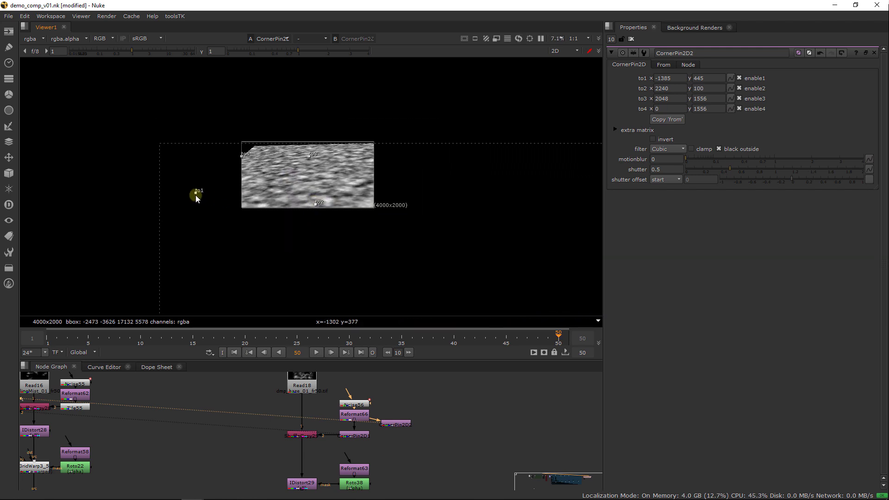
pyautogui.moveTo(196, 198); pyautogui.dragTo(158, 196)
pyautogui.scroll(5, 356, 183)
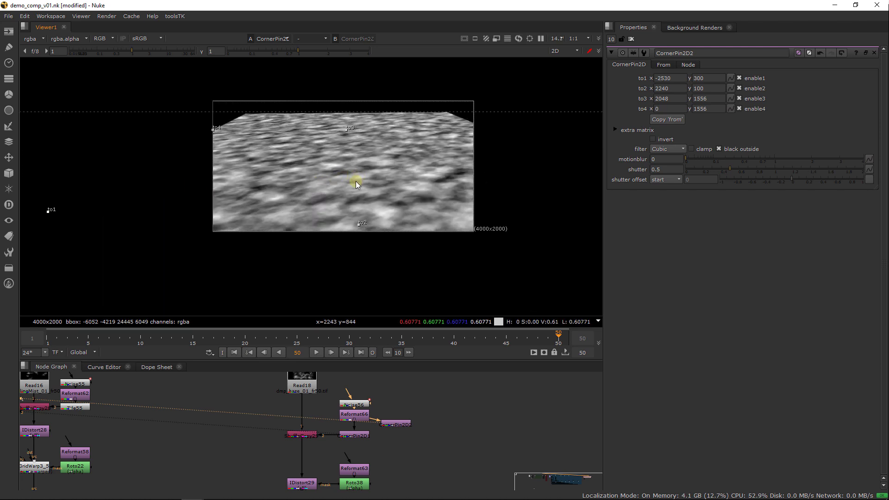
pyautogui.moveTo(356, 181); pyautogui.dragTo(348, 203, button='middle')
pyautogui.scroll(2, 370, 189)
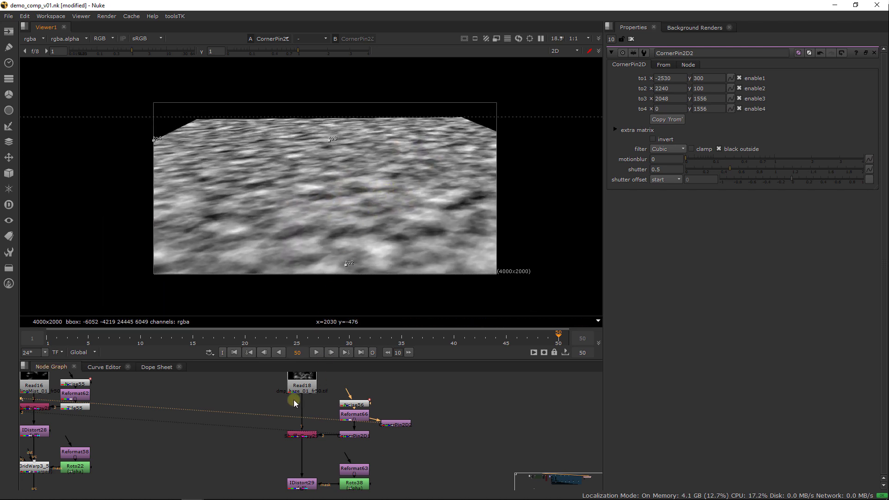
# Compare the smoke Read image with the new corner-pinned noise by switching between them, checking that their perspectives match.
pyautogui.click(303, 384)
pyautogui.press('1')
pyautogui.click(392, 425)
pyautogui.press('2')
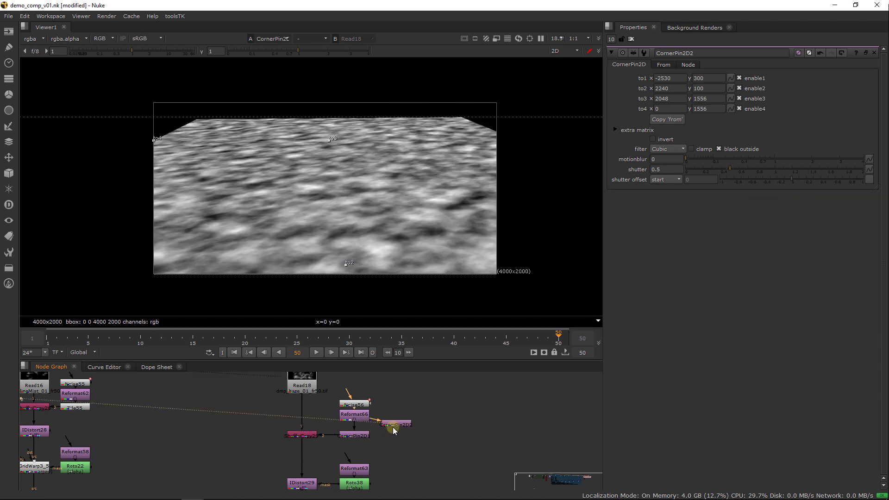
pyautogui.press('1')
pyautogui.press('2')
pyautogui.press('1')
pyautogui.press('2')
pyautogui.press('1')
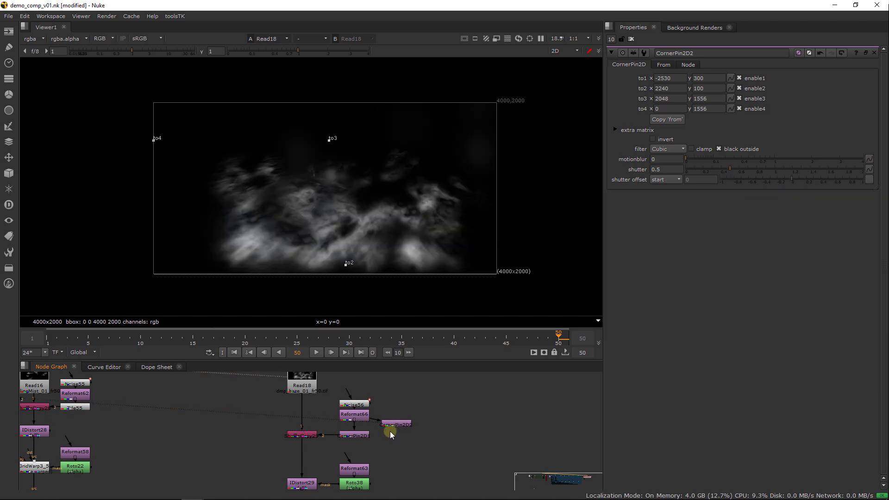
pyautogui.press('2')
pyautogui.press('1')
pyautogui.press('2')
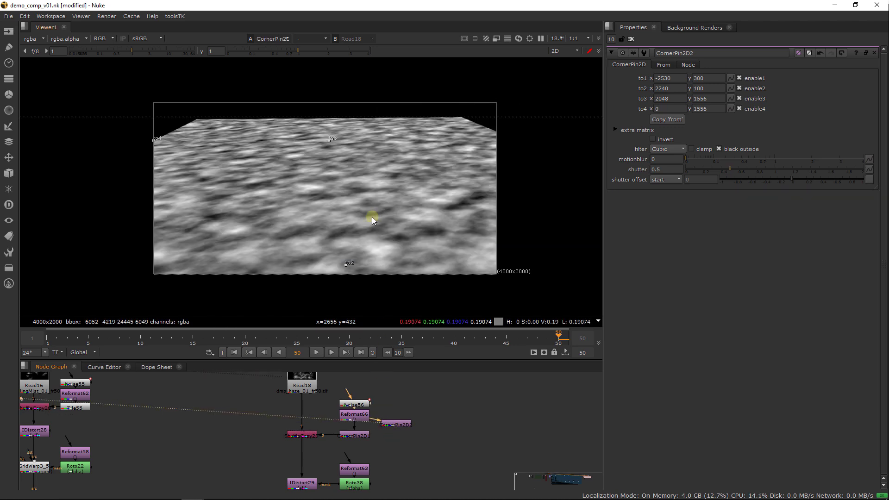
pyautogui.scroll(2, 334, 195)
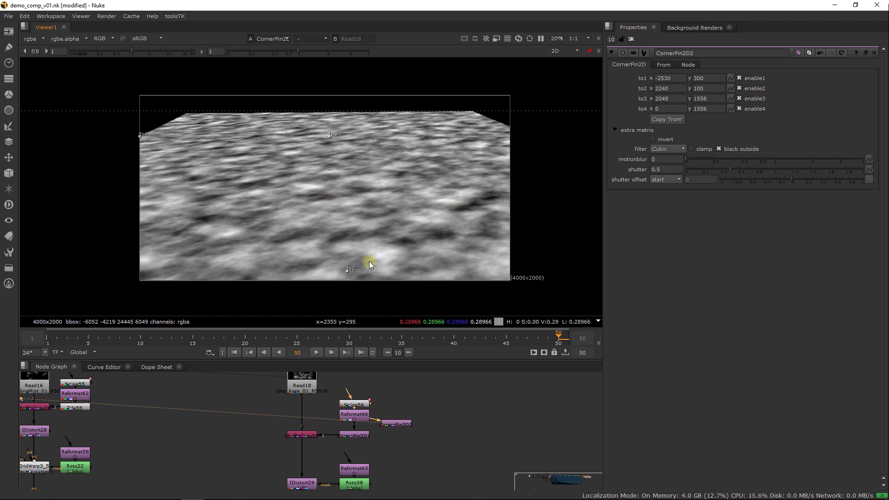
pyautogui.press('1')
pyautogui.press('2')
pyautogui.press('1')
pyautogui.press('2')
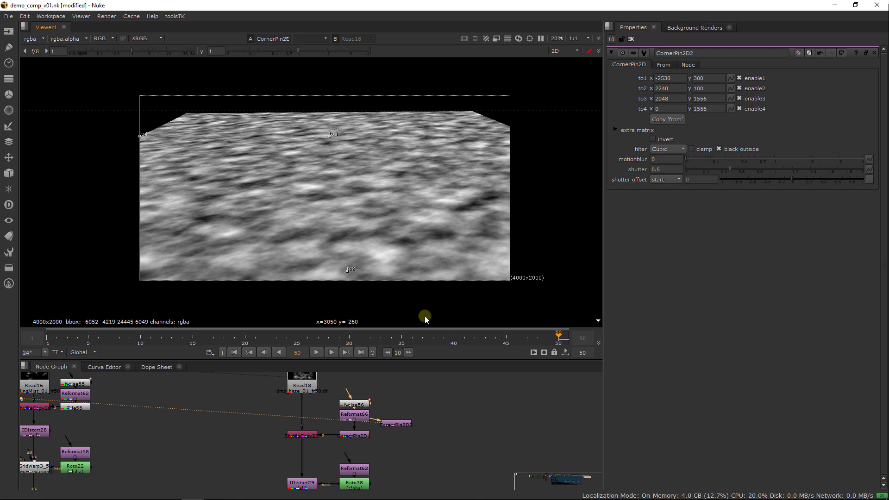
# Delete the extra CornerPin2D branching off the noise's Reformat.
pyautogui.click(399, 424)
pyautogui.press('Delete')
# View the copied noise channels, the pinned noise and the final IDistort output of the new smoke branch.
pyautogui.click(303, 436)
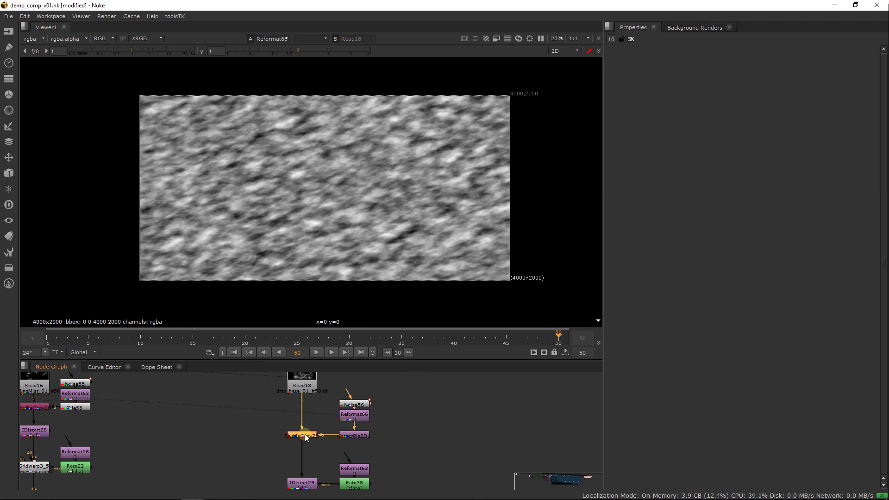
pyautogui.press('1')
pyautogui.moveTo(325, 430); pyautogui.dragTo(319, 398, button='middle')
pyautogui.click(300, 453)
pyautogui.press('1')
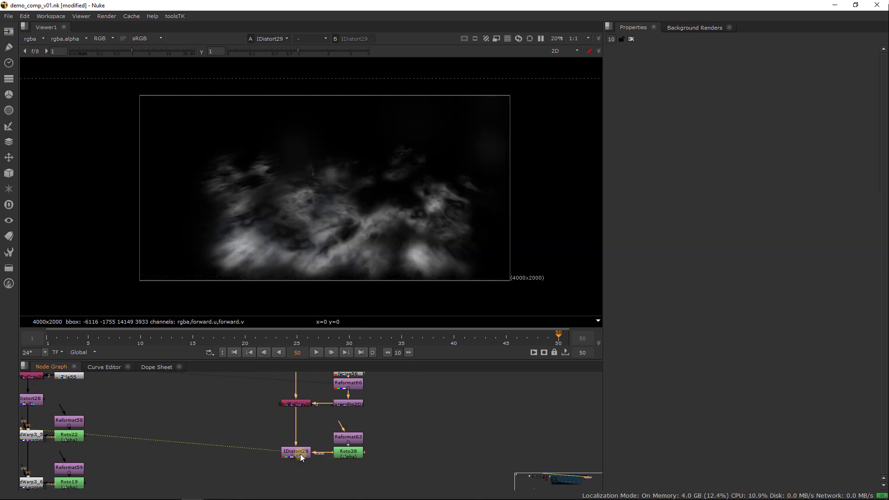
pyautogui.scroll(2, 357, 232)
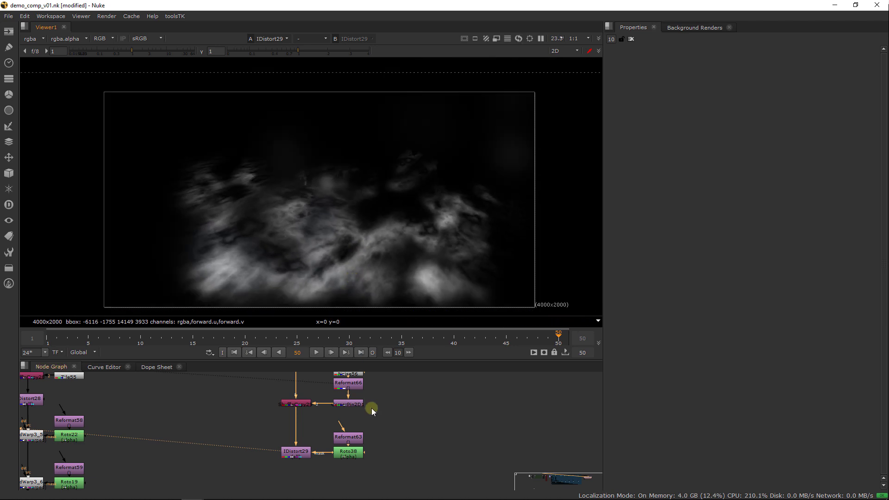
pyautogui.moveTo(371, 410); pyautogui.dragTo(366, 424, button='middle')
pyautogui.click(347, 396)
pyautogui.press('1')
pyautogui.click(295, 466)
pyautogui.press('1')
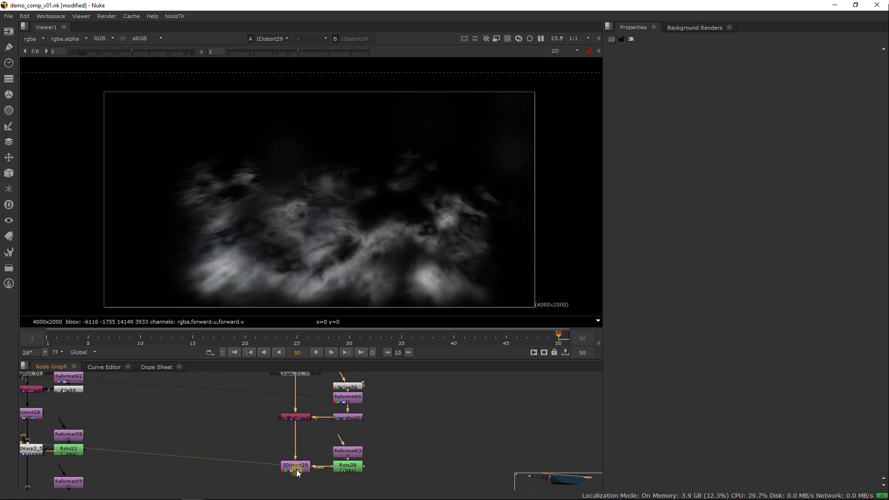
# Open the properties of the new branch's IDistort and its mask Roto, toggling the IDistort off and on.
pyautogui.doubleClick(297, 471)
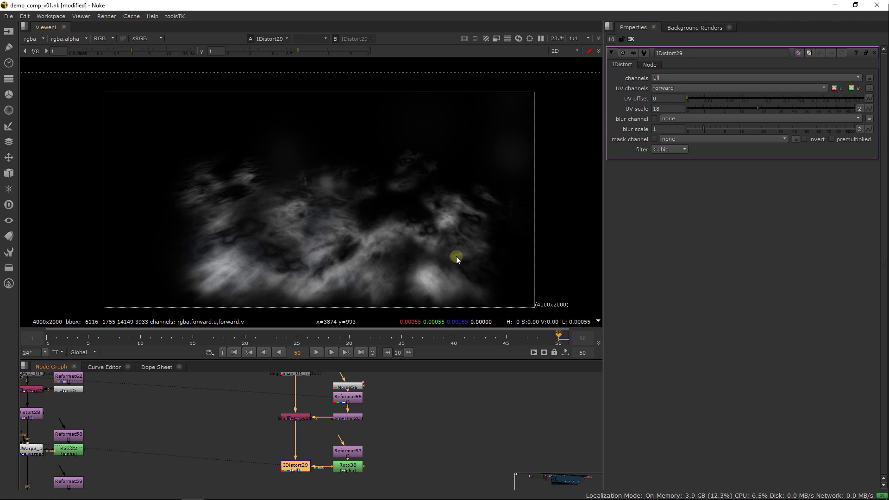
pyautogui.press('d')
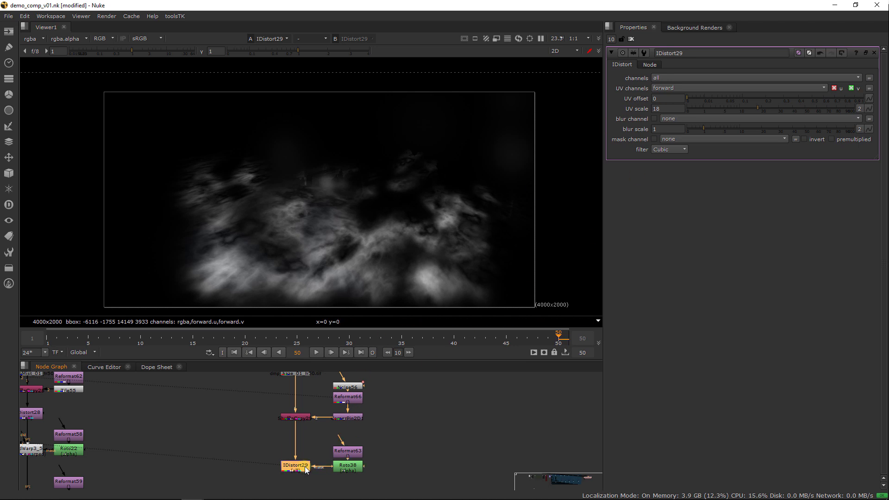
pyautogui.press('d')
pyautogui.click(347, 467)
pyautogui.doubleClick(347, 469)
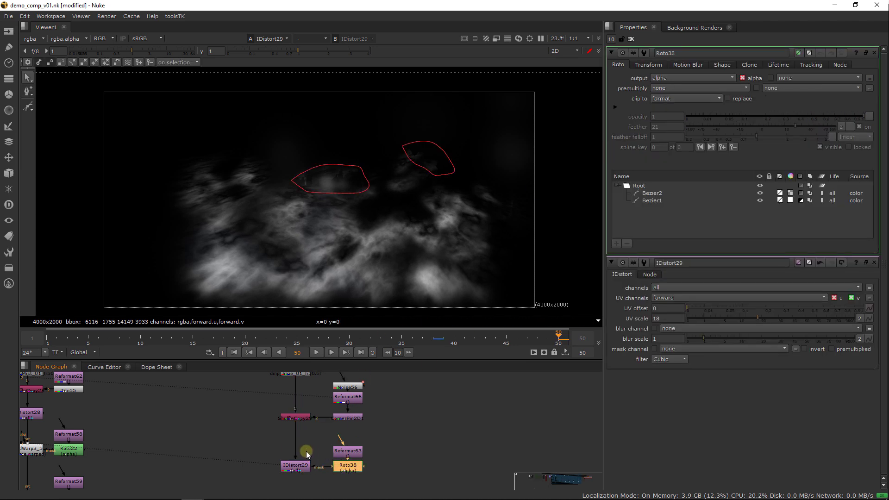
pyautogui.click(297, 467)
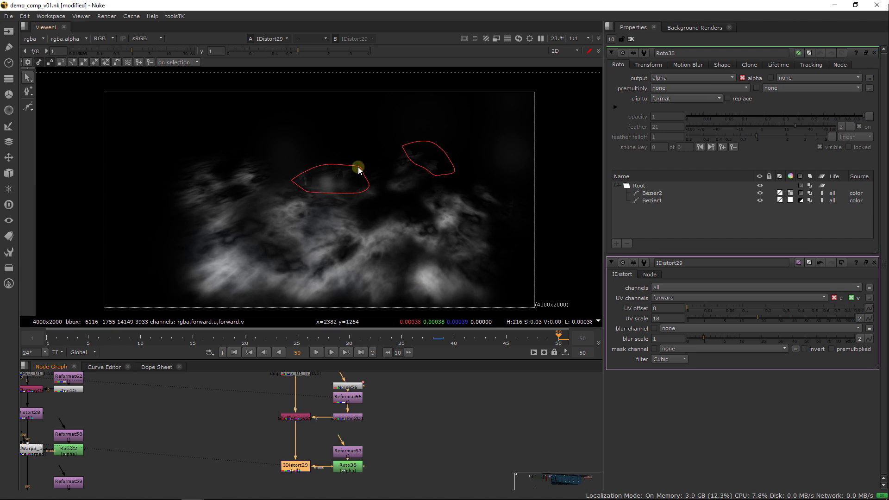
# Examine the smoke inside the two Roto shapes up close with the IDistort disabled and enabled.
pyautogui.scroll(5, 358, 162)
pyautogui.press('d')
pyautogui.press('d')
pyautogui.moveTo(402, 204); pyautogui.dragTo(273, 206, button='middle')
pyautogui.press('d')
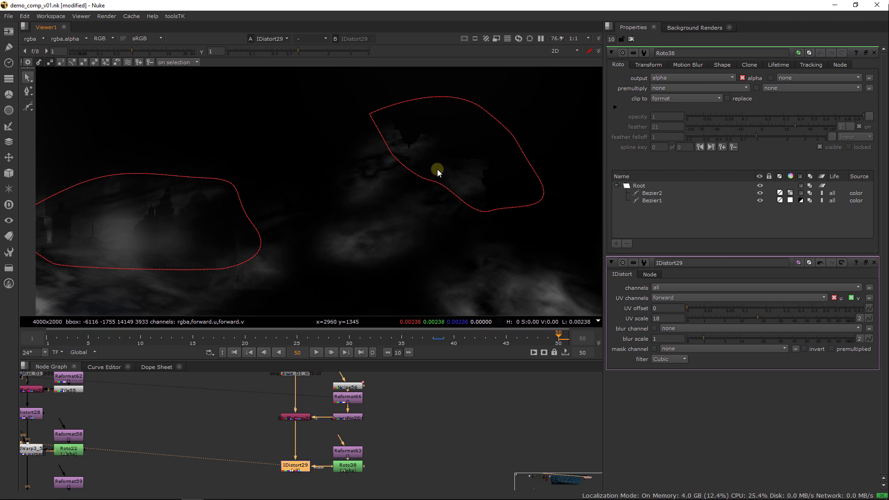
pyautogui.press('d')
pyautogui.scroll(-5, 370, 202)
pyautogui.scroll(-2, 371, 201)
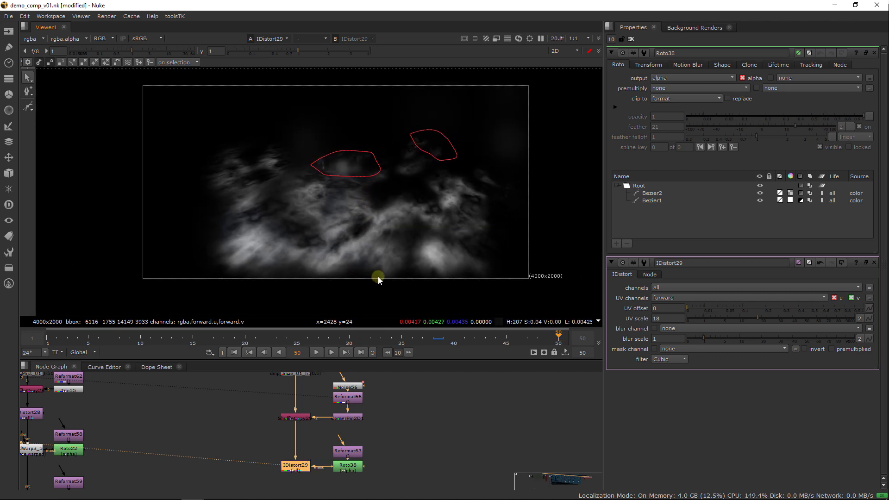
# Add a Write node below the new IDistort and paste a file path ending in dmp_haze_anim_fr50/dmp_haze_anim_fr50_v01.##.tif.
pyautogui.press('Tab')
pyautogui.write('write')
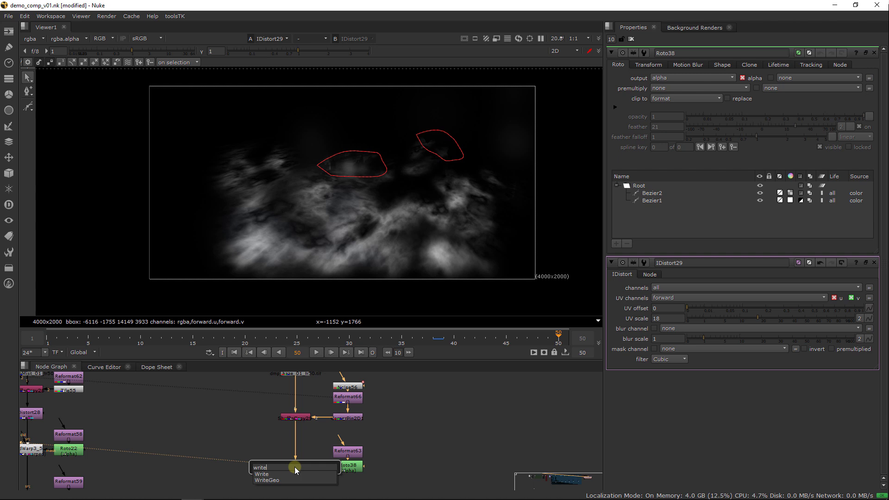
pyautogui.press('Return')
pyautogui.click(700, 89)
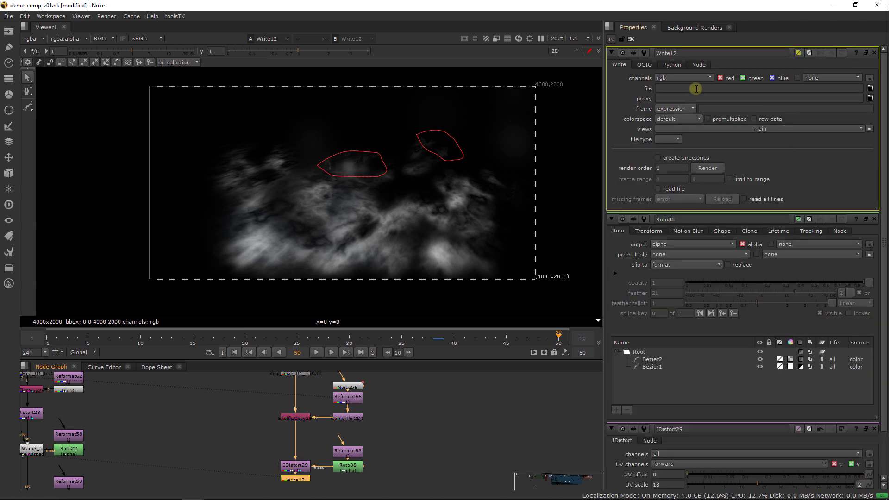
pyautogui.hotkey('ctrl', 'v')
pyautogui.moveTo(774, 90); pyautogui.dragTo(824, 97)
pyautogui.click(819, 88)
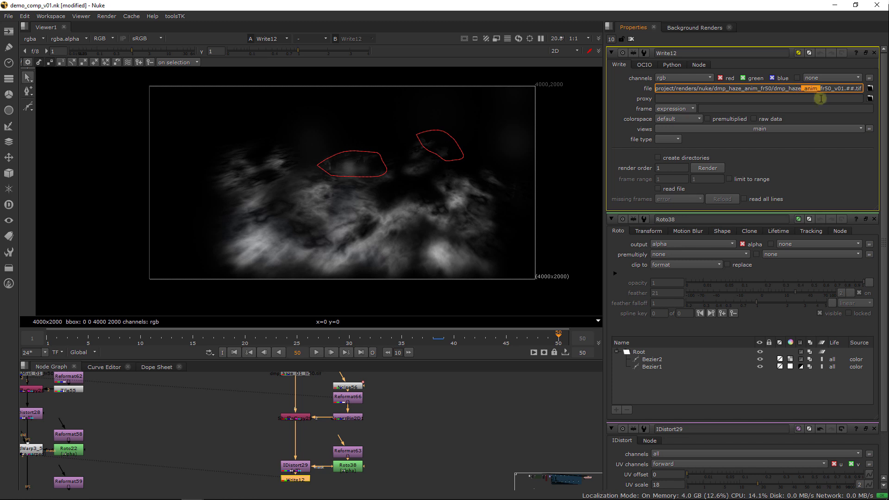
# Confirm the Write node's output path and set its TIFF data type to 16 bit.
pyautogui.click(821, 89)
pyautogui.click(655, 153)
pyautogui.click(671, 161)
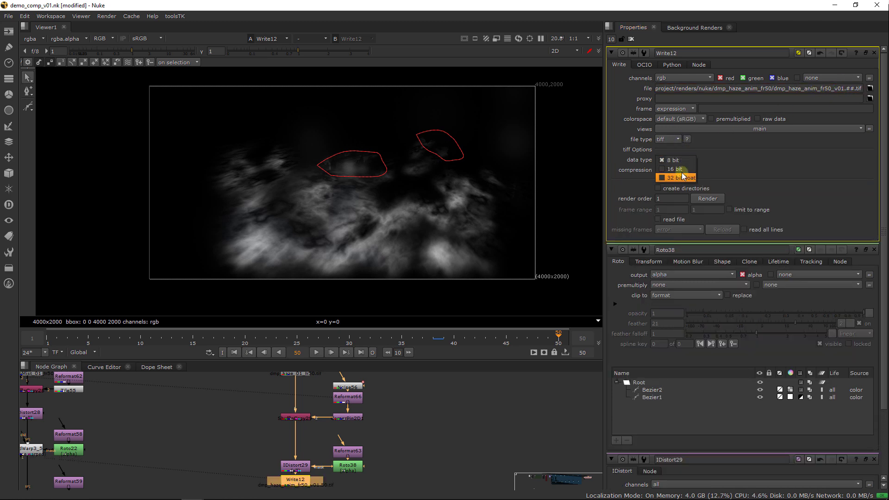
pyautogui.click(671, 170)
pyautogui.scroll(-5, 420, 430)
pyautogui.scroll(-4, 366, 403)
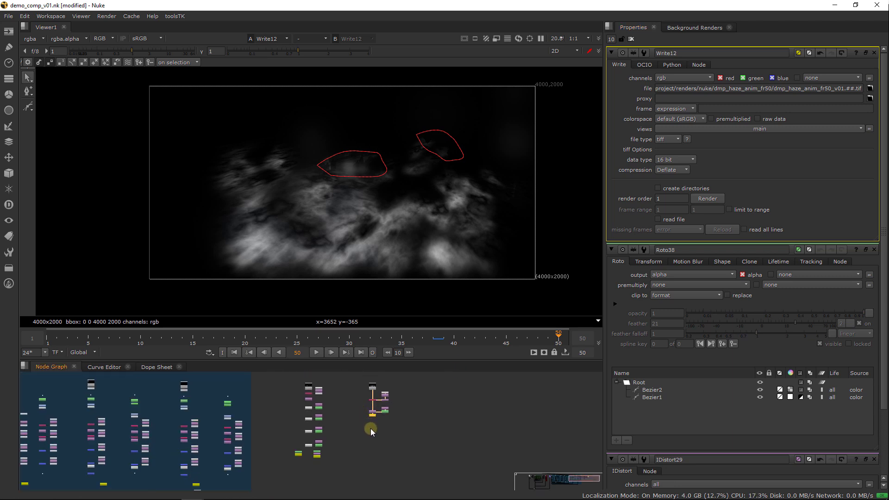
# Examine the two smoke node branches beside the WATERFALLS backdrop and compare their layout with the backdrop's node trees.
pyautogui.scroll(1, 330, 395)
pyautogui.moveTo(339, 399); pyautogui.dragTo(323, 412, button='middle')
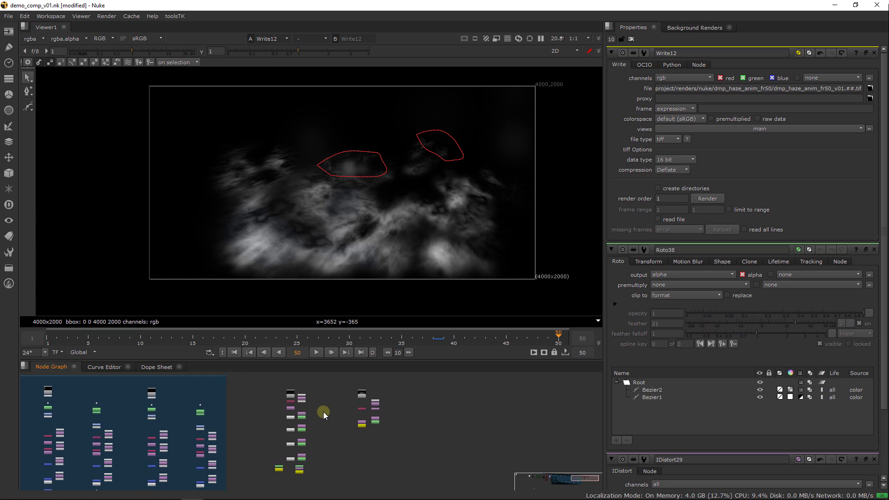
pyautogui.scroll(3, 323, 404)
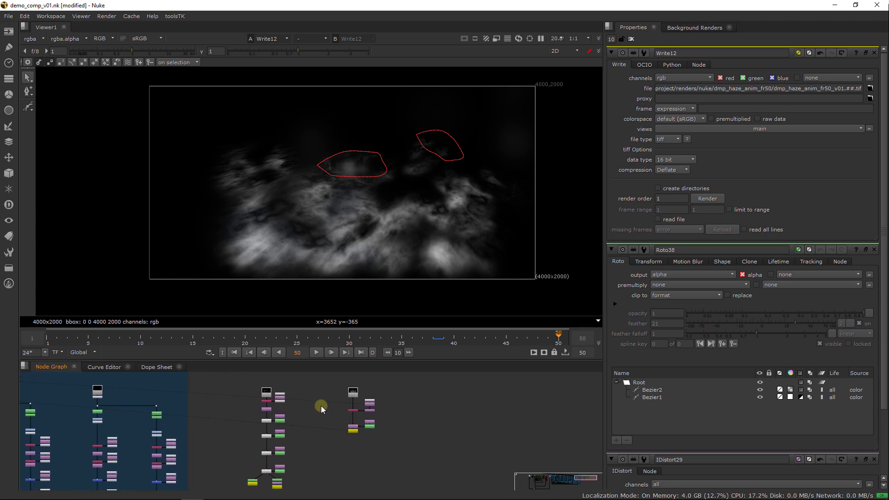
pyautogui.moveTo(321, 406); pyautogui.dragTo(324, 406, button='middle')
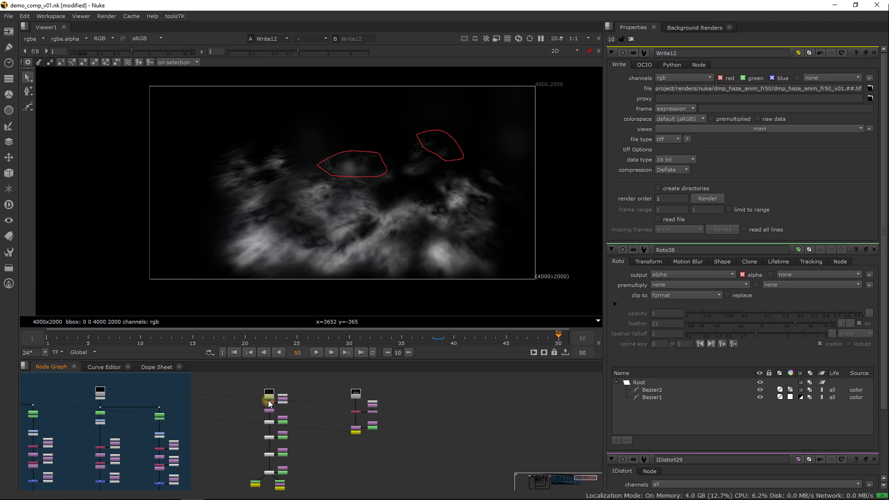
pyautogui.moveTo(318, 414); pyautogui.dragTo(315, 421, button='middle')
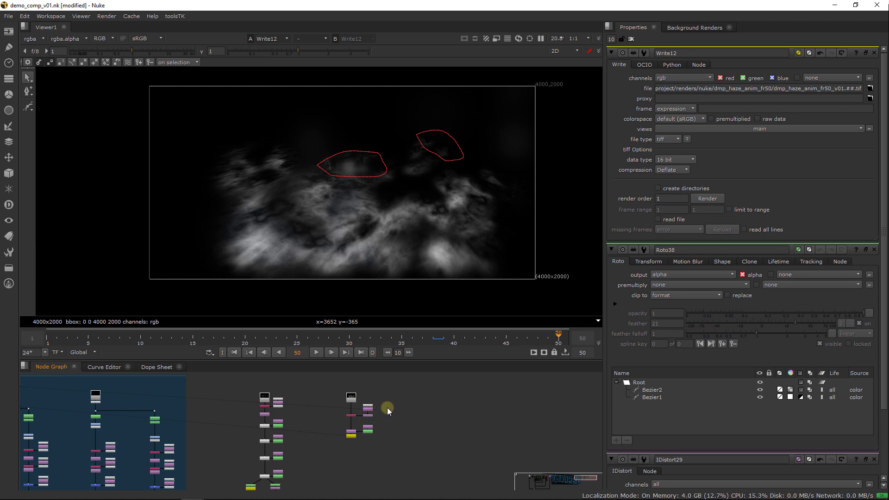
pyautogui.scroll(-5, 366, 393)
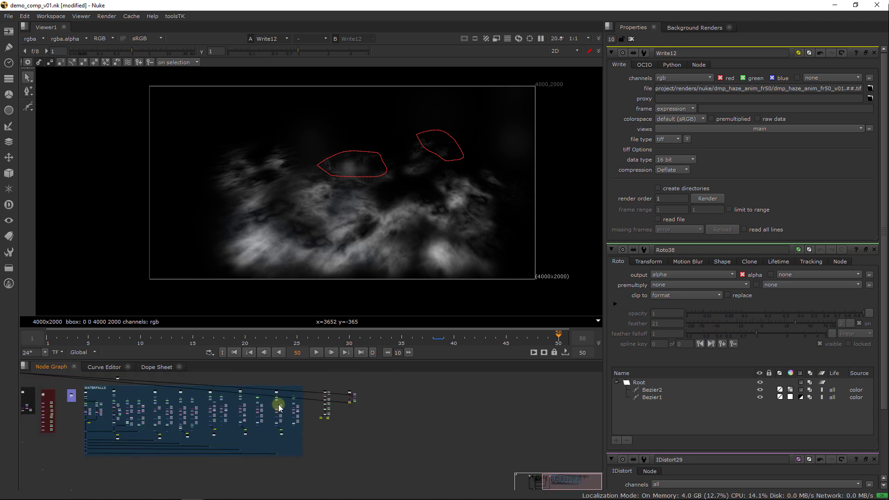
pyautogui.scroll(8, 362, 395)
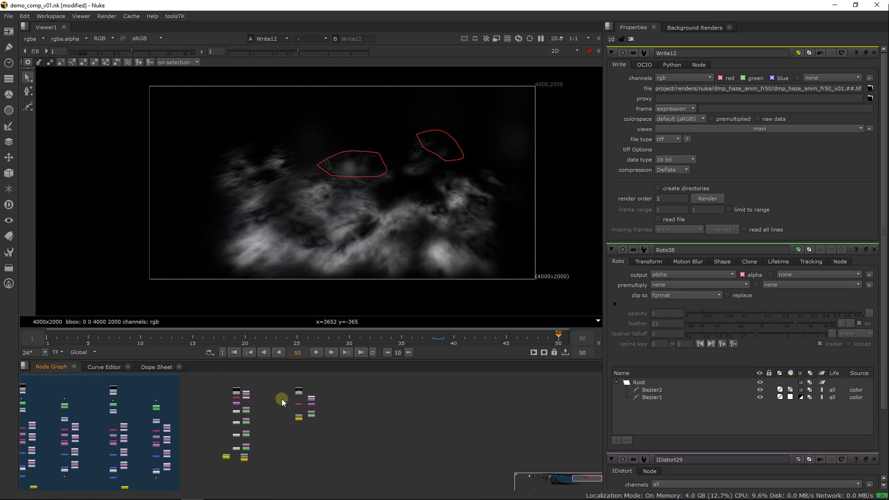
pyautogui.moveTo(287, 410); pyautogui.dragTo(307, 417, button='middle')
pyautogui.scroll(2, 277, 402)
pyautogui.scroll(-1, 249, 407)
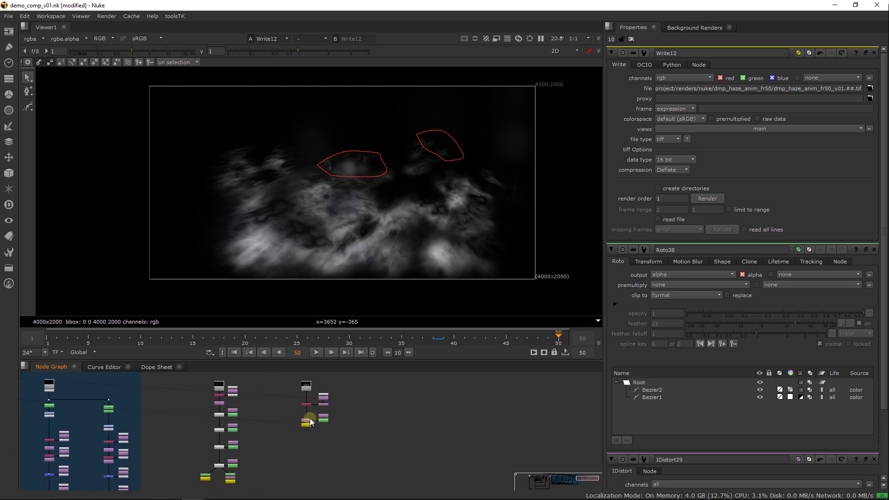